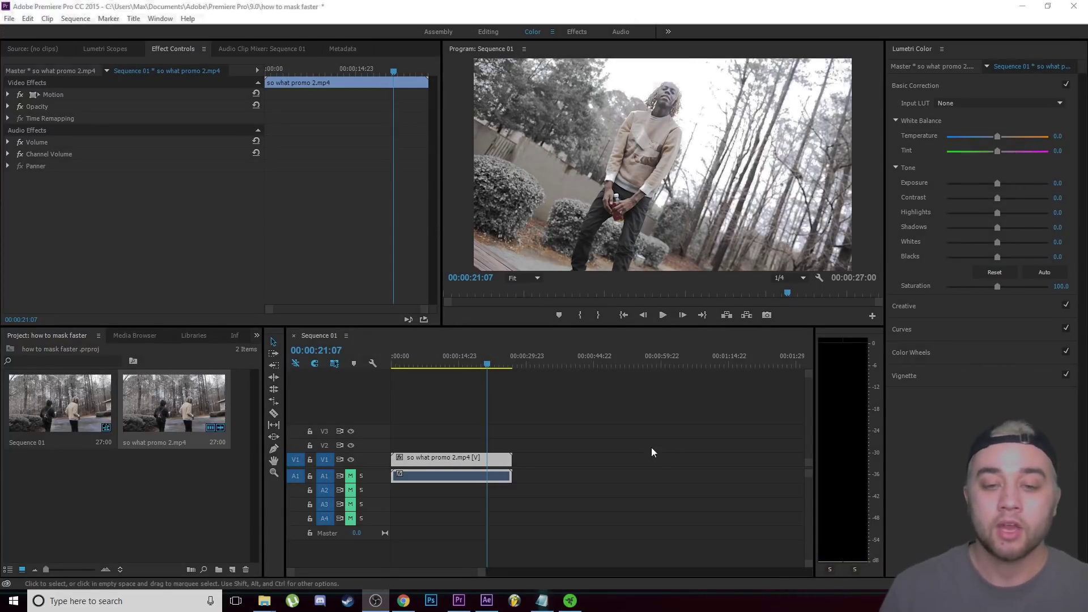
{"action": "left_click", "coordinate": [636, 439]}
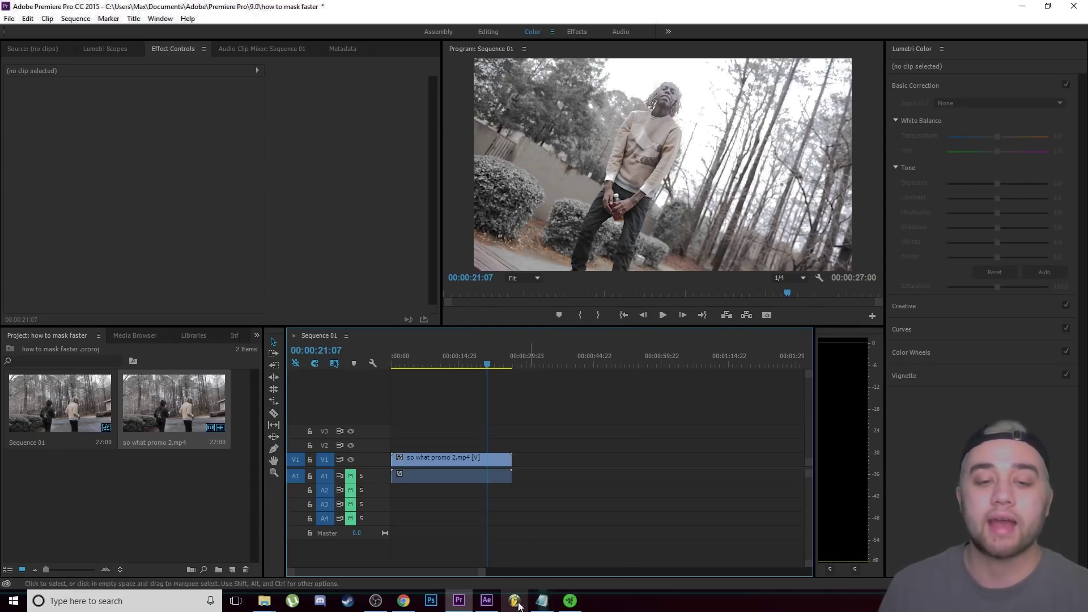
{"action": "left_click", "coordinate": [487, 602]}
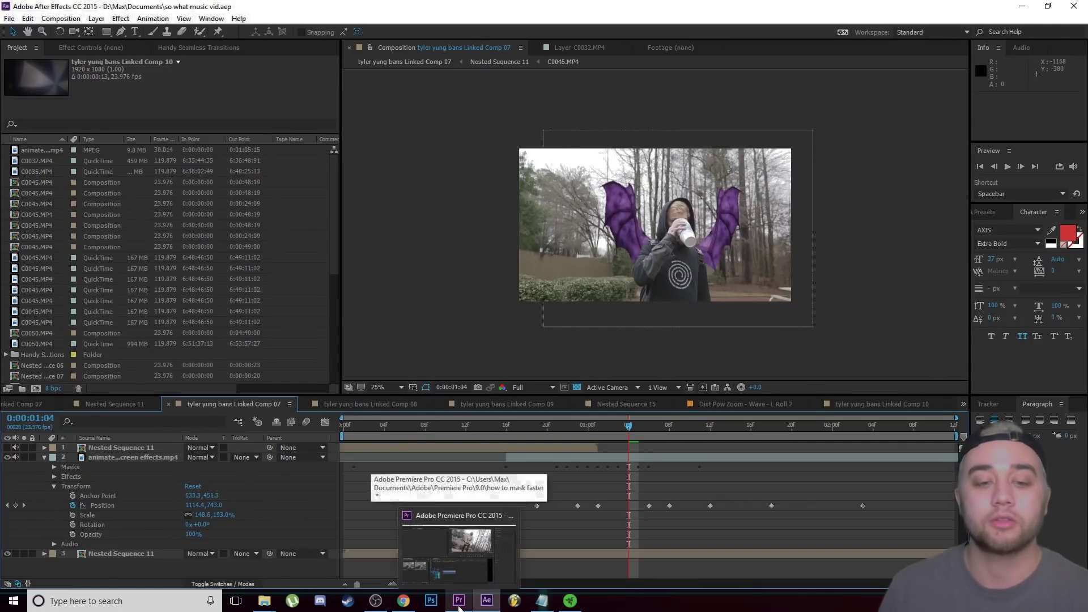
{"action": "left_click", "coordinate": [459, 602]}
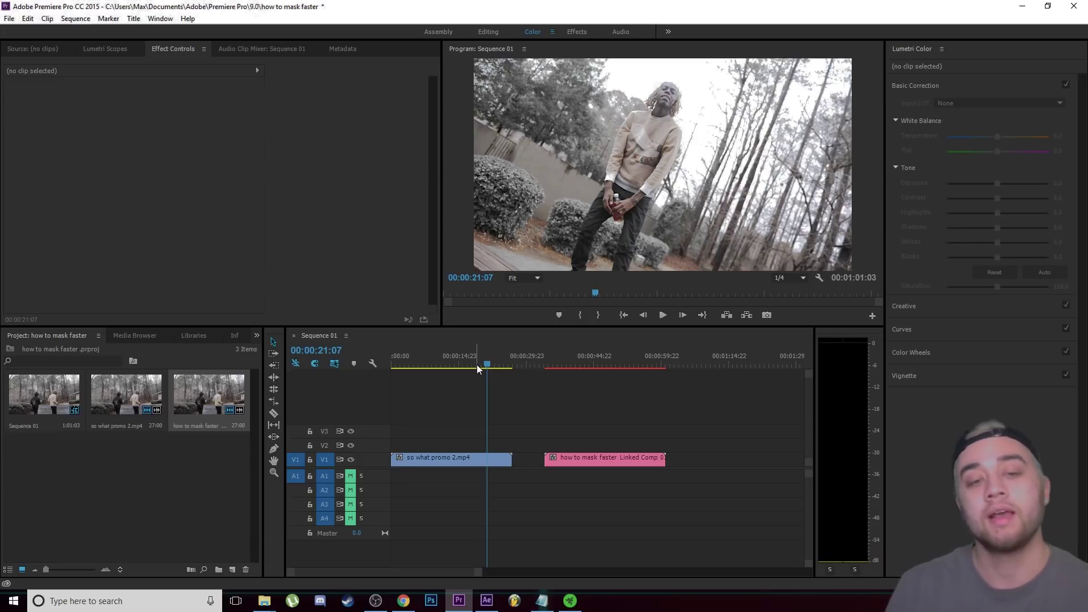
- Find the Crop video effect and apply it to the "so what promo 2.mp4" clip in the timeline
{"action": "left_click", "coordinate": [471, 464]}
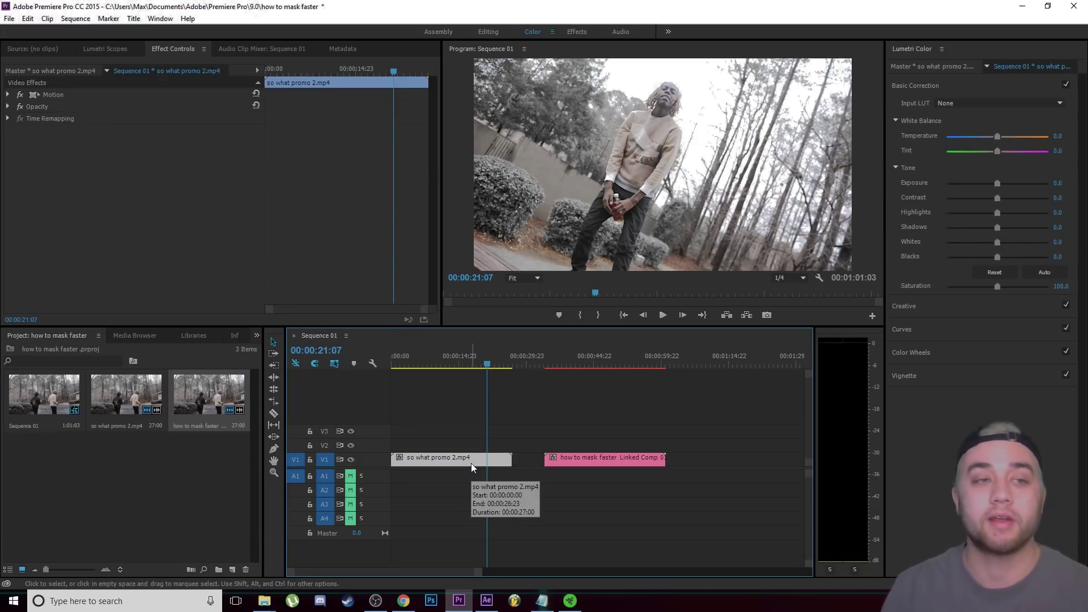
{"action": "left_click", "coordinate": [254, 335]}
{"action": "left_click", "coordinate": [224, 356]}
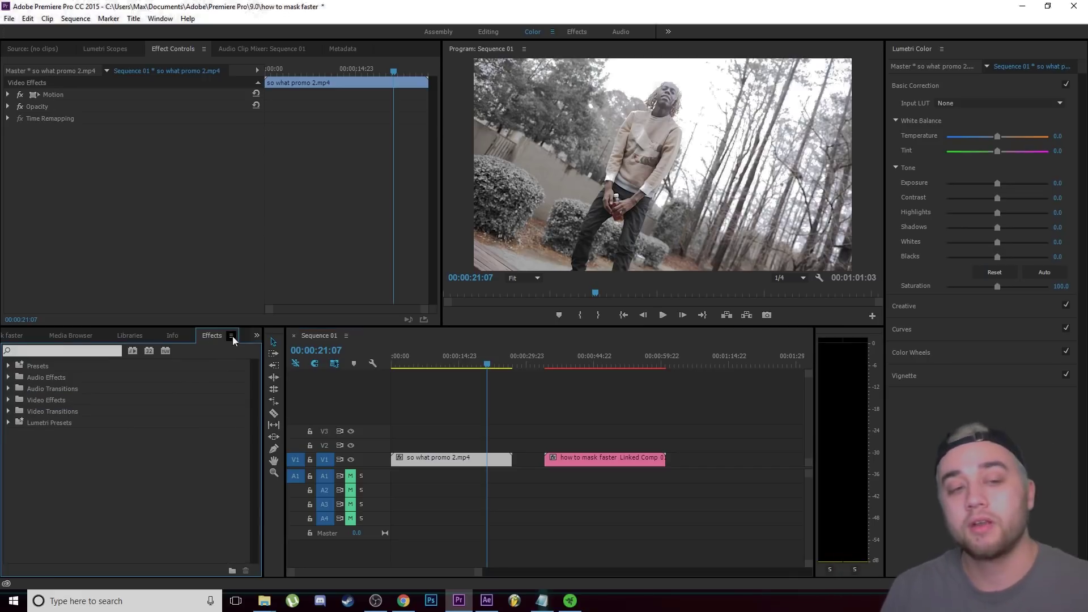
{"action": "type", "text": "crop"}
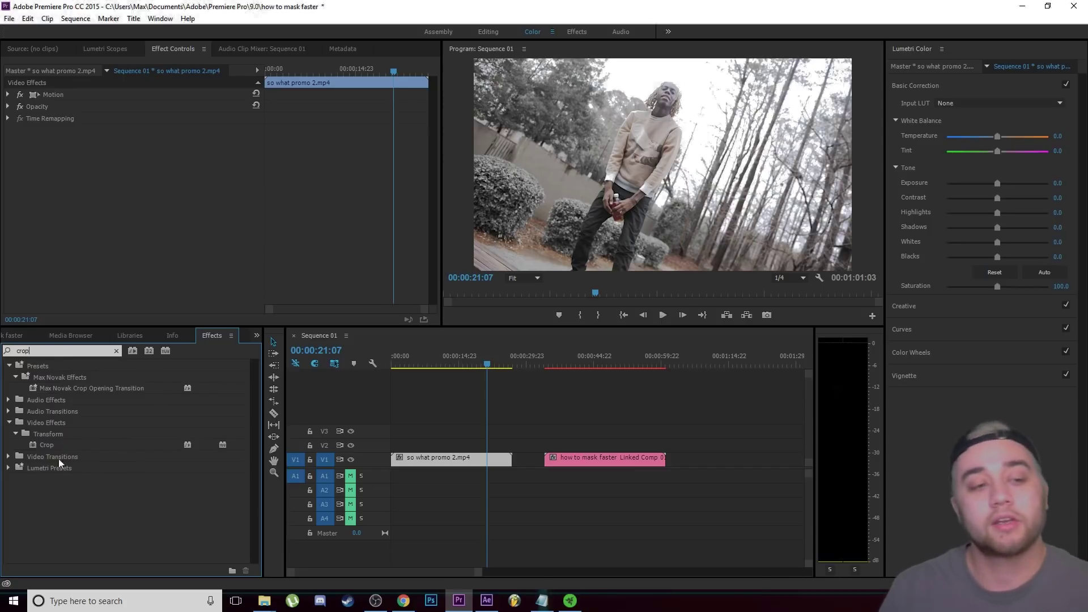
{"action": "left_click_drag", "start_coordinate": [50, 446], "coordinate": [452, 456]}
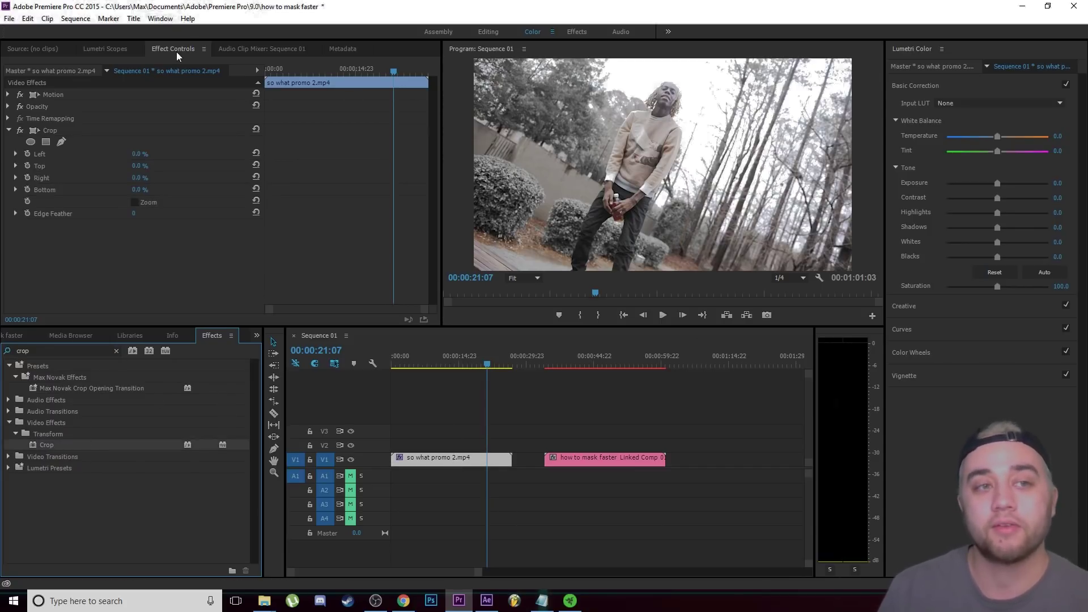
- Try to trace a free-draw Crop mask along the man's outer leg from the frame's lower edge to his wrist, in an enlarged Program monitor
{"action": "left_click", "coordinate": [61, 142]}
{"action": "left_click", "coordinate": [518, 227]}
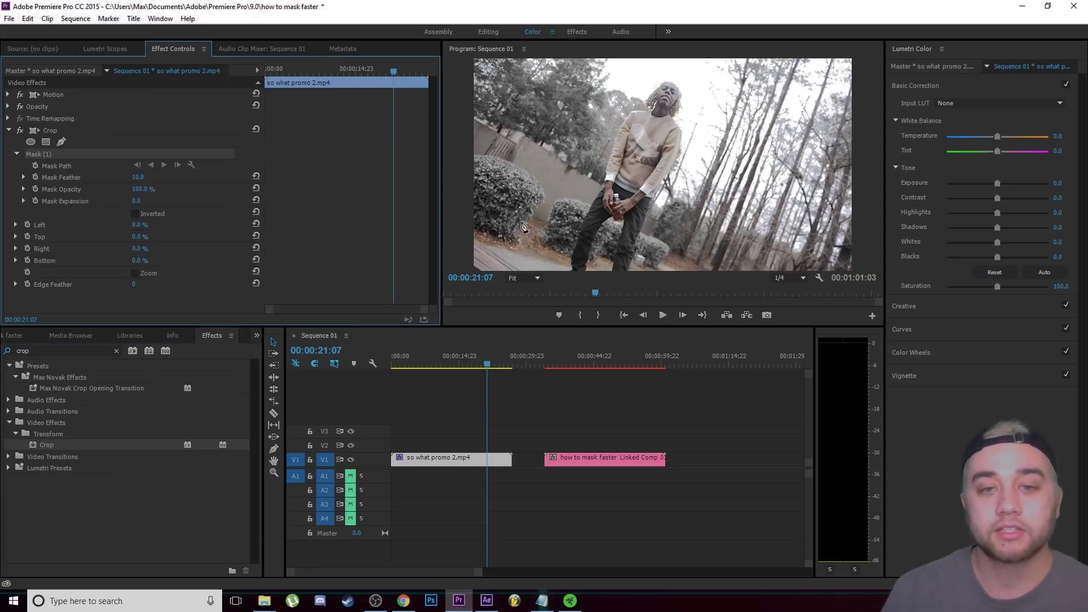
{"action": "left_click", "coordinate": [569, 271]}
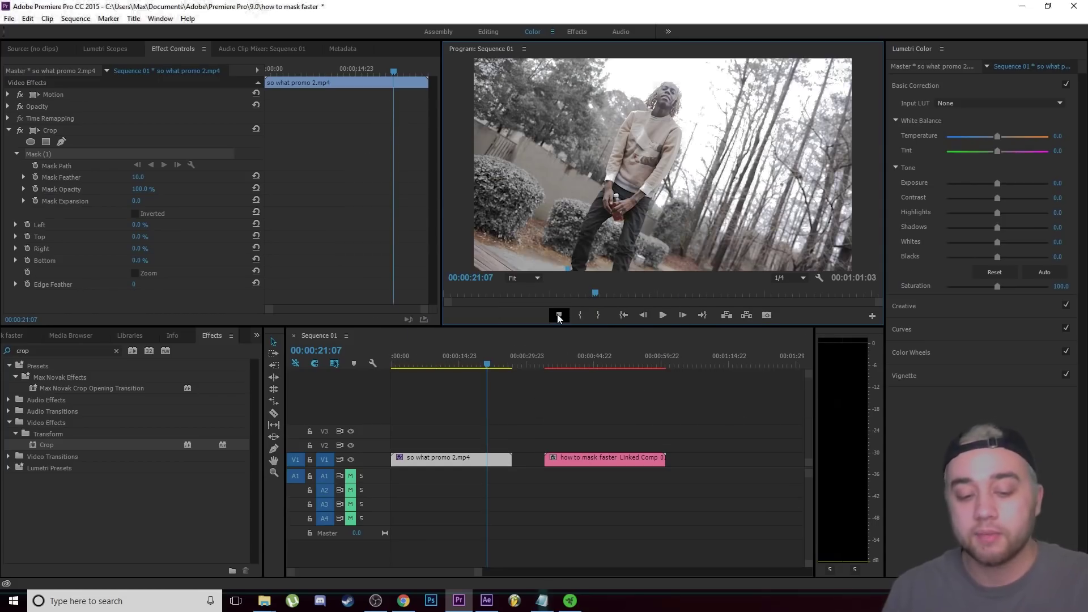
{"action": "key", "text": "grave"}
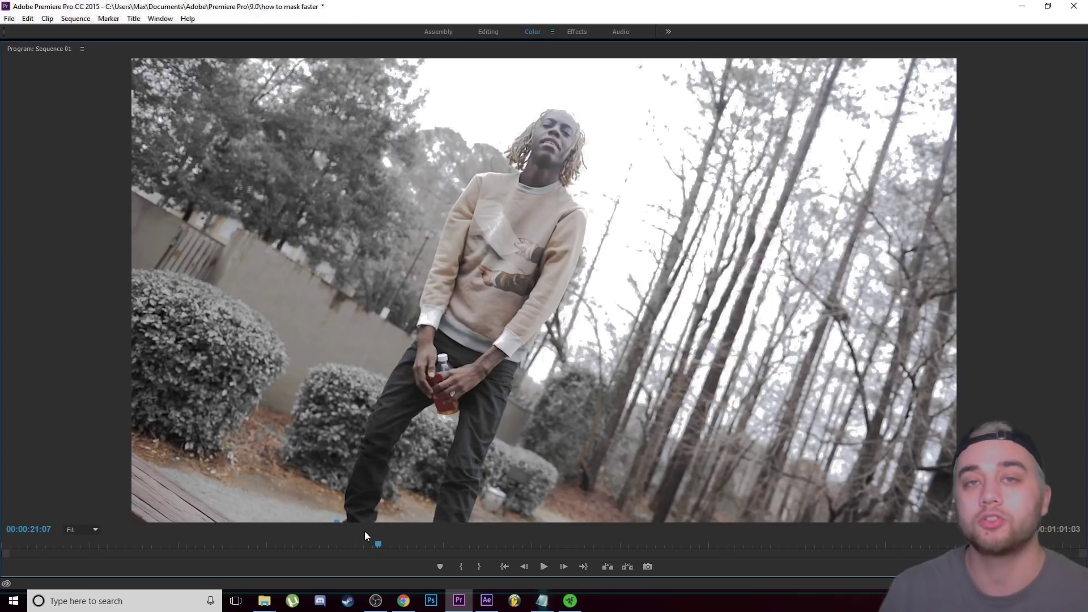
{"action": "left_click", "coordinate": [344, 504]}
{"action": "left_click", "coordinate": [361, 449]}
{"action": "left_click", "coordinate": [393, 370]}
{"action": "left_click", "coordinate": [416, 336]}
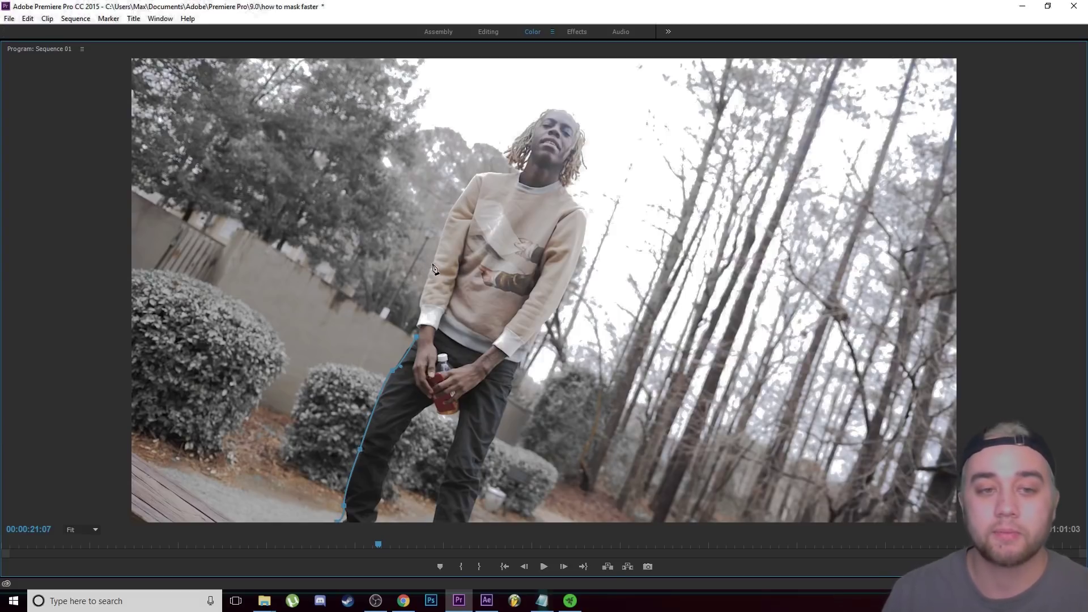
- Switch to After Effects and trace a Pen tool mask on the "so what promo 2.mp4" layer from the man's leg up along his sleeve
{"action": "left_click", "coordinate": [487, 600]}
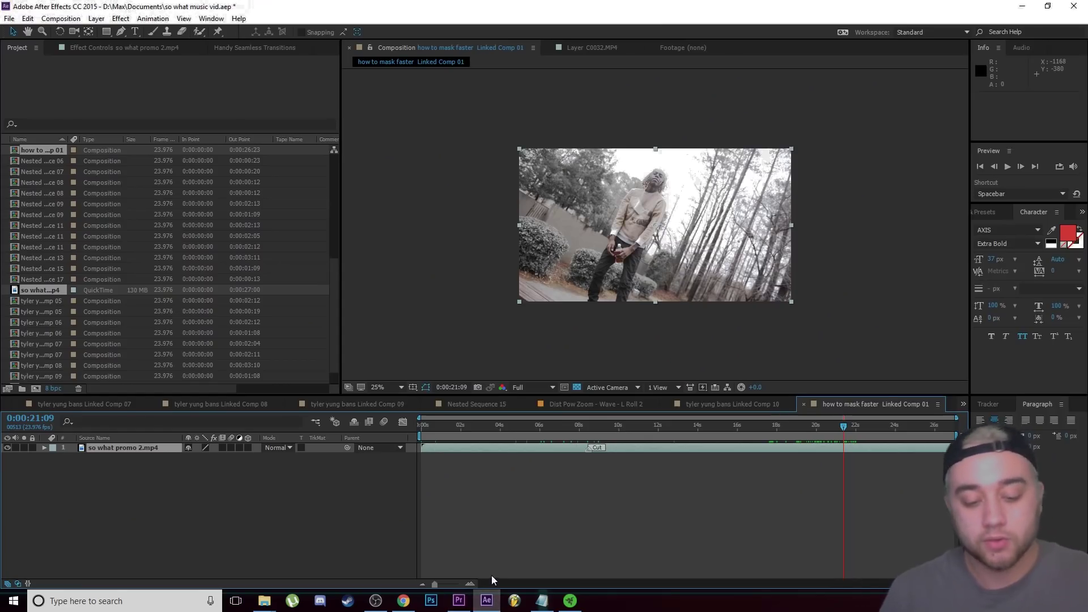
{"action": "left_click_drag", "start_coordinate": [624, 256], "coordinate": [630, 250]}
{"action": "key", "text": "ctrl+z"}
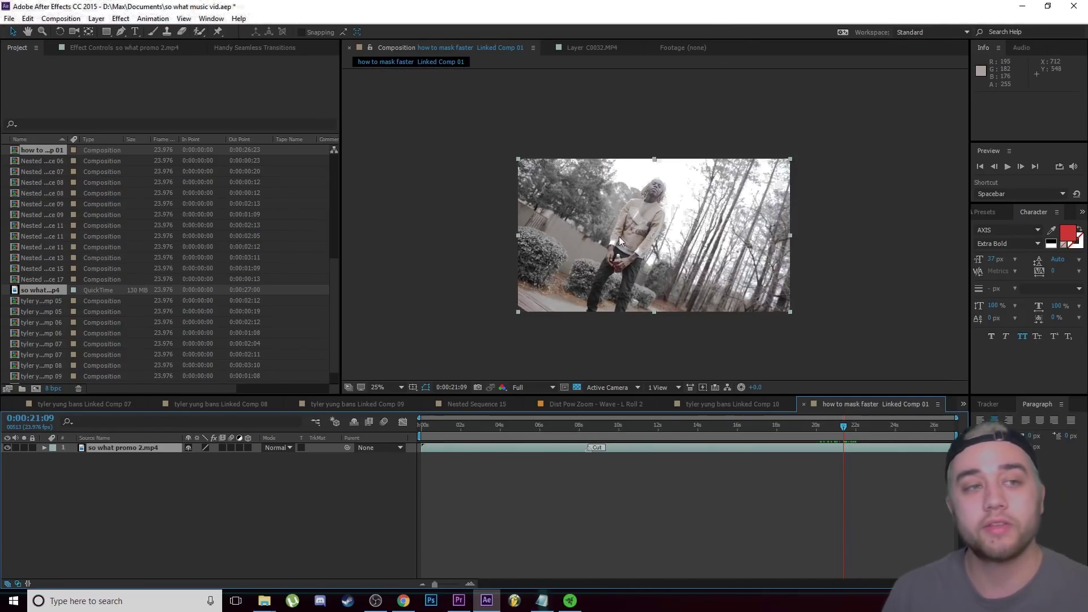
{"action": "left_click", "coordinate": [122, 32]}
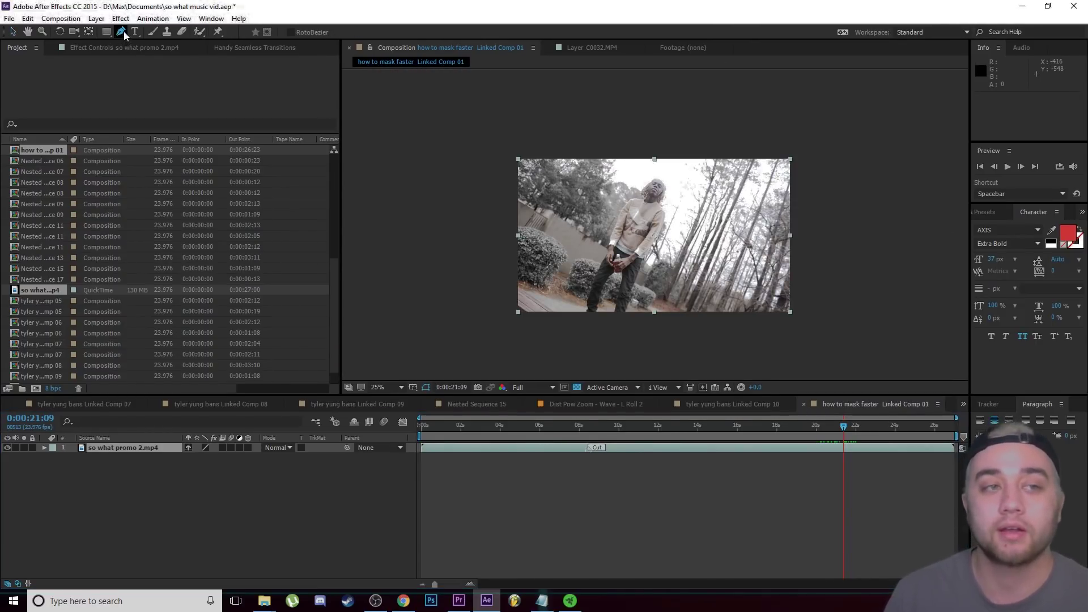
{"action": "left_click", "coordinate": [586, 311]}
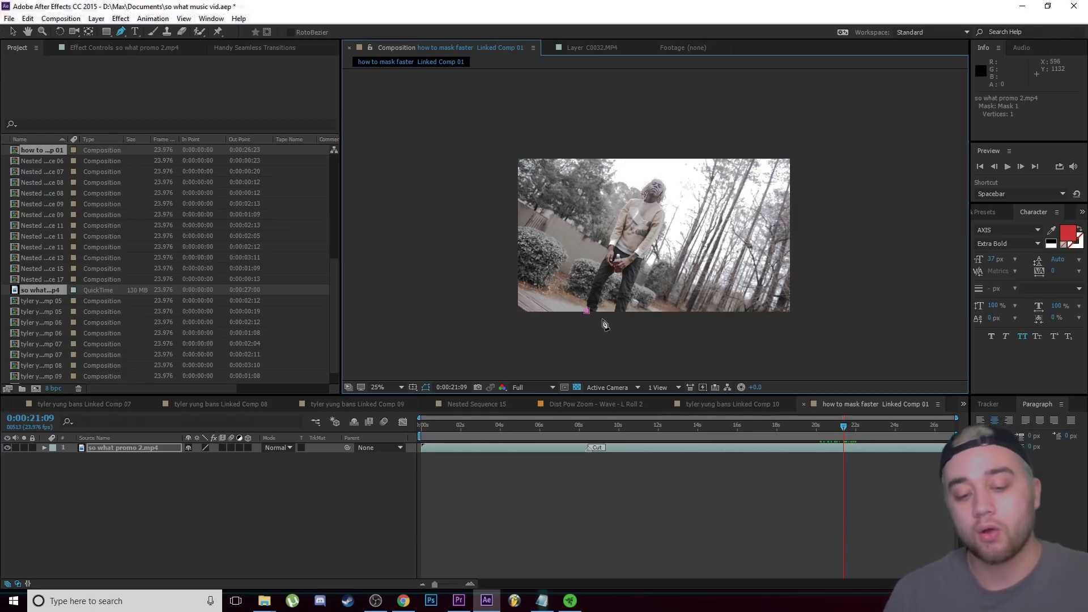
{"action": "scroll", "coordinate": [591, 326], "scroll_direction": "up", "scroll_amount": 6}
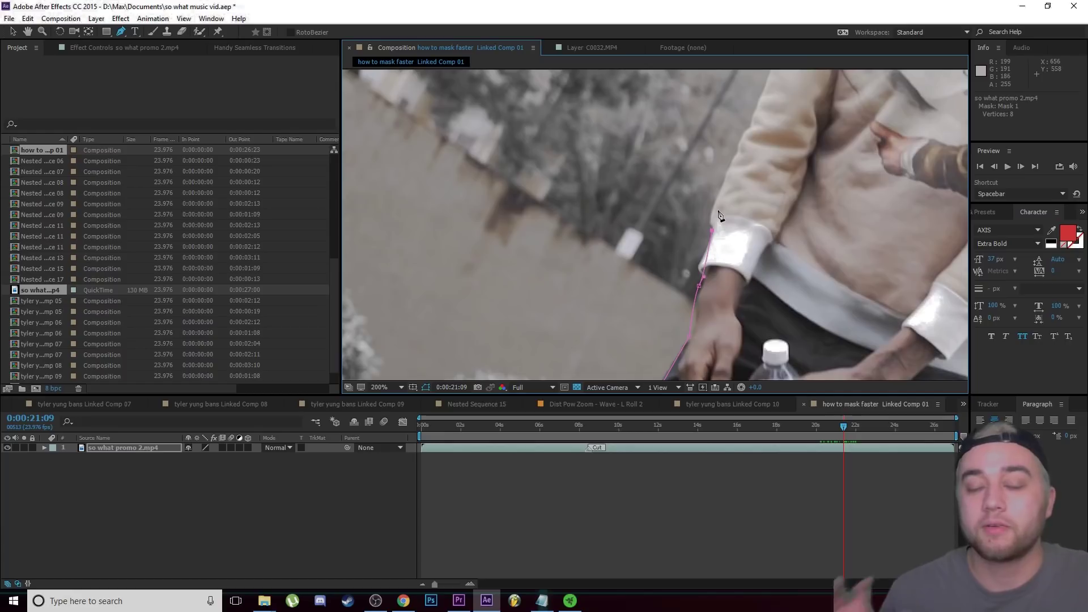
{"action": "left_click", "coordinate": [749, 132]}
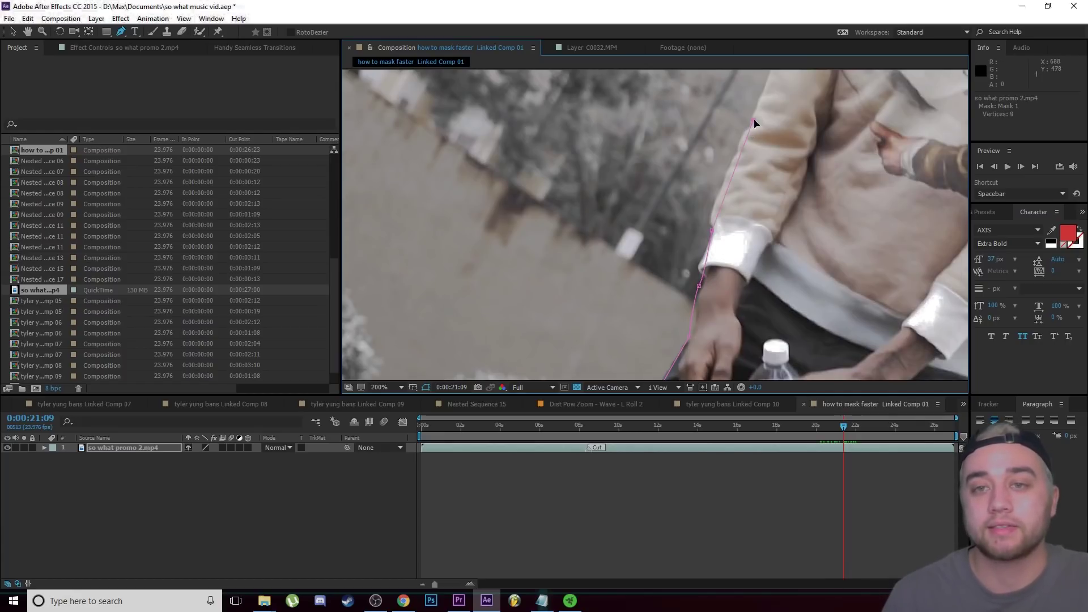
{"action": "key", "text": "space"}
{"action": "left_click_drag", "start_coordinate": [772, 134], "coordinate": [761, 256]}
{"action": "left_click", "coordinate": [769, 166]}
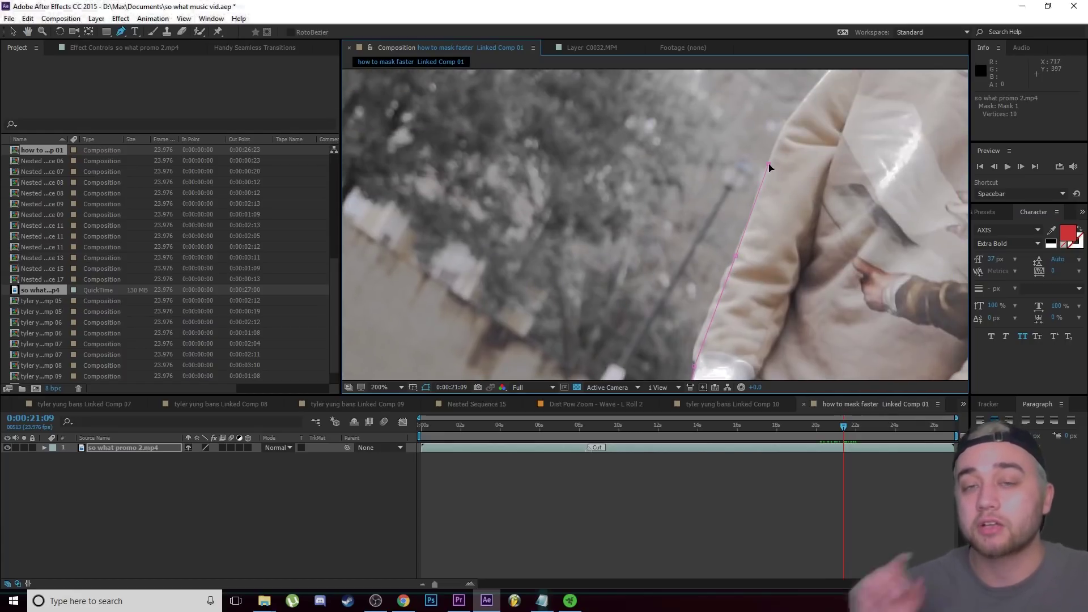
{"action": "scroll", "coordinate": [769, 166], "scroll_direction": "down", "scroll_amount": 3}
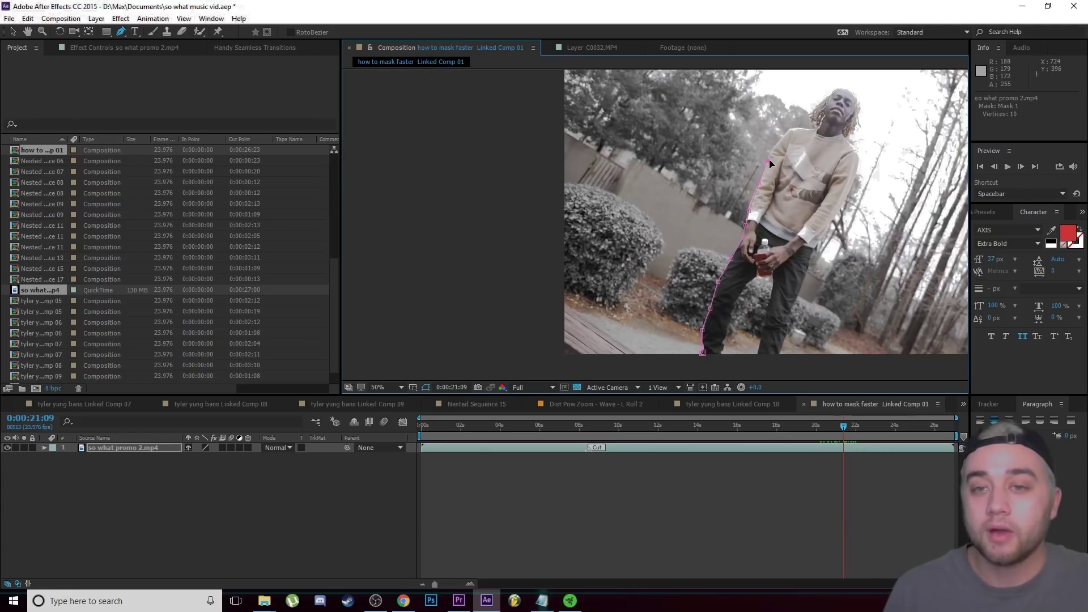
{"action": "left_click_drag", "start_coordinate": [769, 161], "coordinate": [745, 198]}
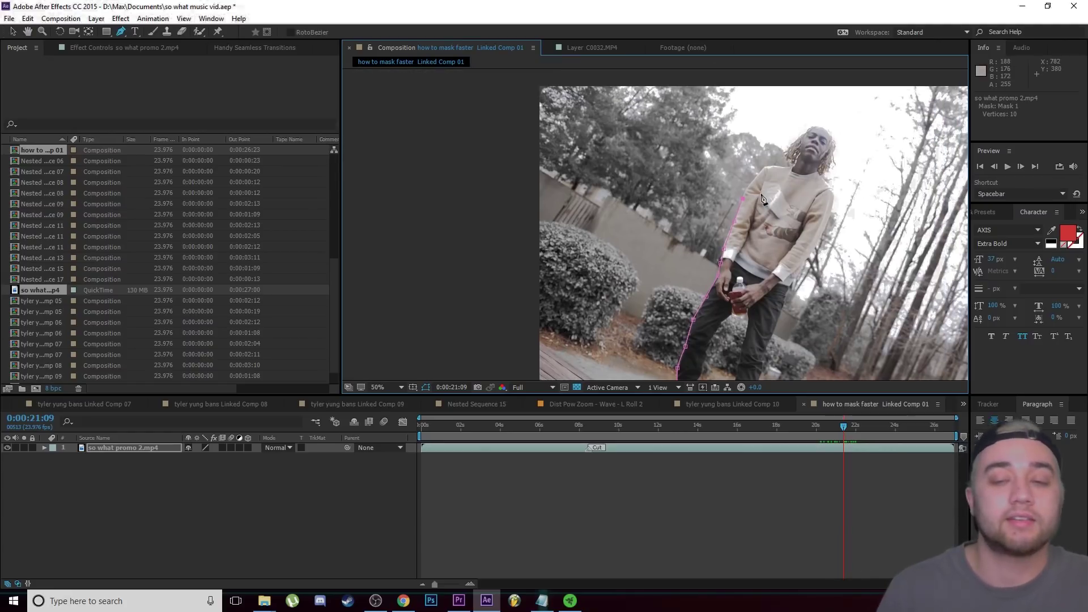
{"action": "scroll", "coordinate": [790, 193], "scroll_direction": "up", "scroll_amount": 3}
{"action": "scroll", "coordinate": [791, 192], "scroll_direction": "down", "scroll_amount": 1}
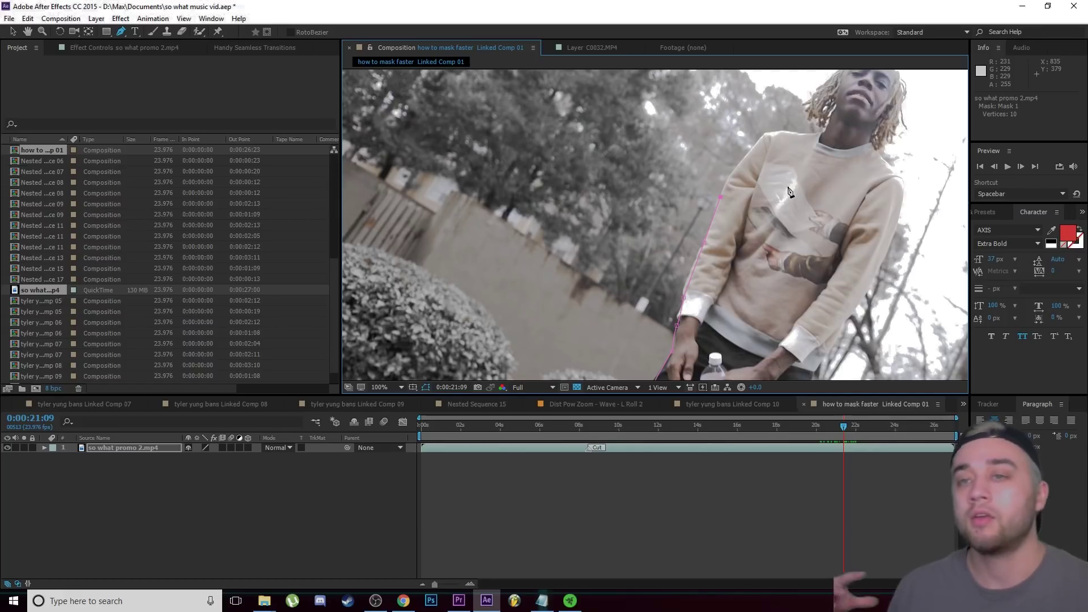
- Switch back to Premiere Pro, restore the normal panel layout and replace the Crop effect's unfinished mask with a new free-draw mask
{"action": "left_click", "coordinate": [459, 601]}
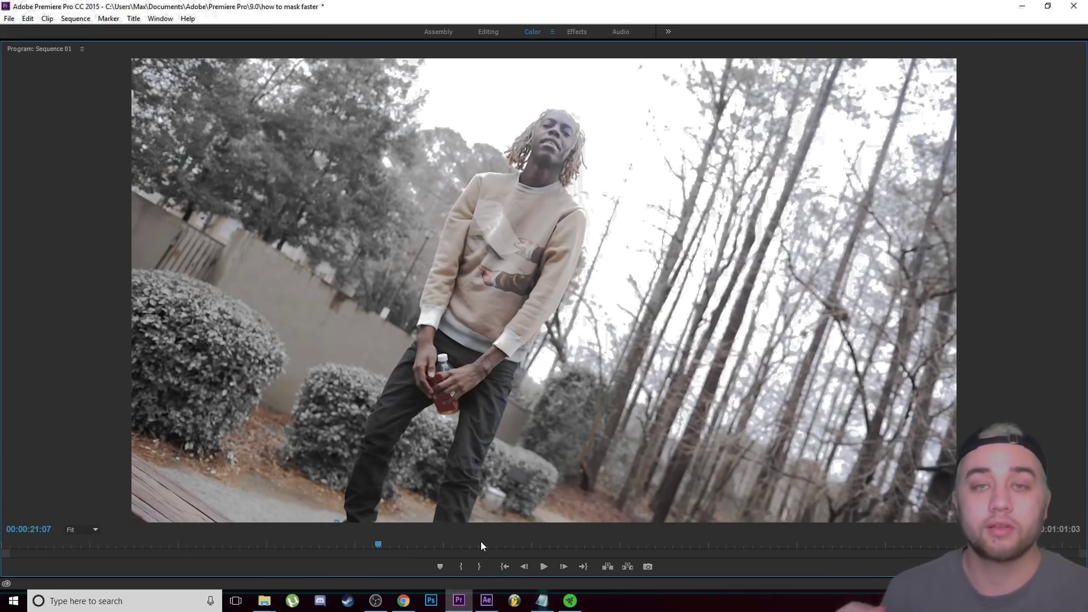
{"action": "key", "text": "grave"}
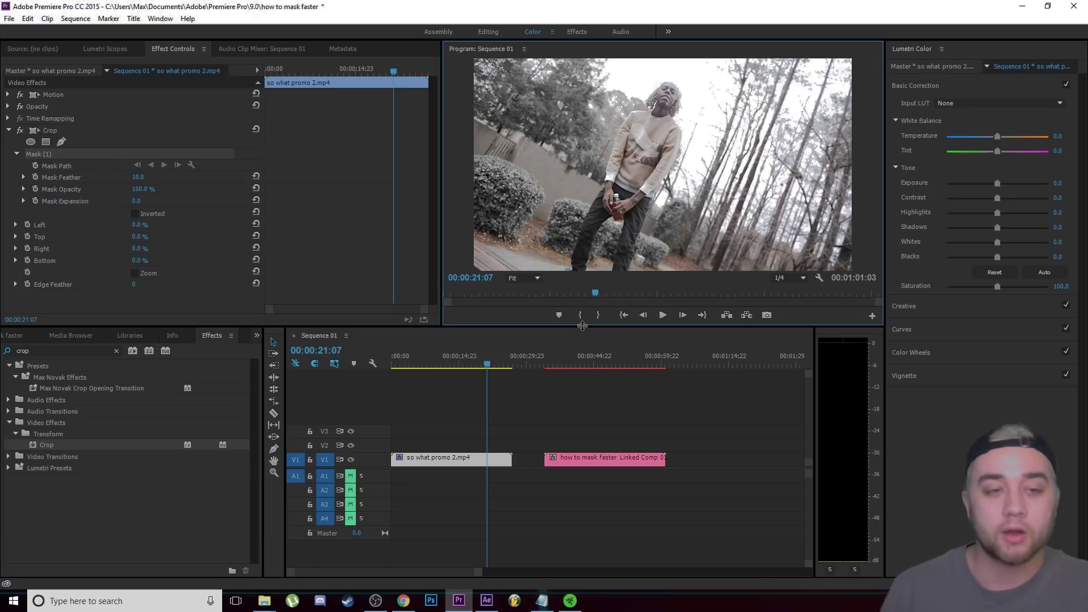
{"action": "left_click", "coordinate": [39, 154]}
{"action": "key", "text": "ctrl+c"}
{"action": "key", "text": "ctrl+v"}
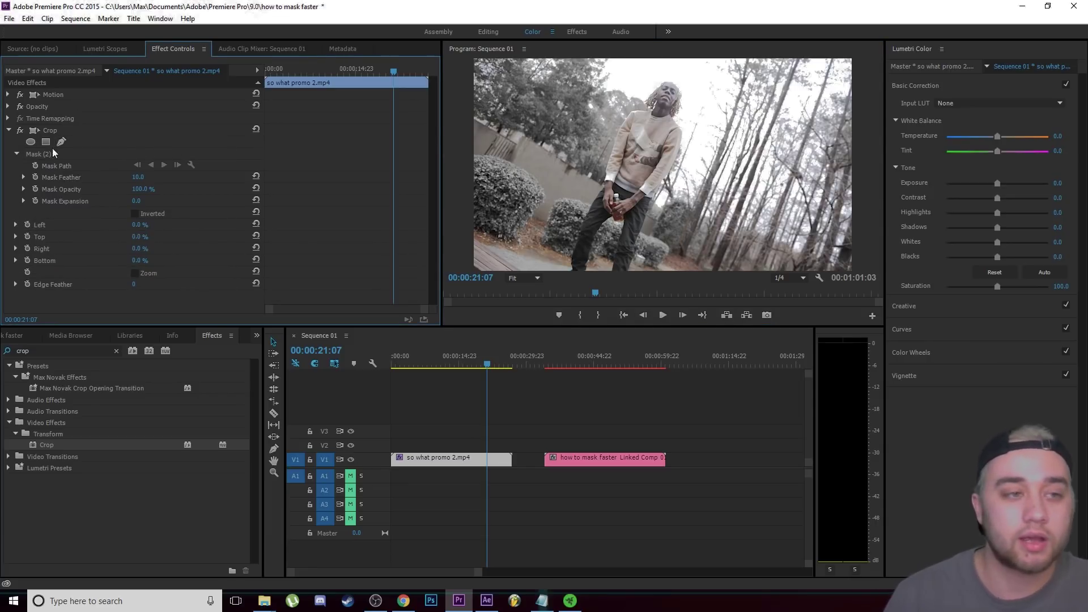
- Try to trace the new Crop mask along the man's outer leg up to his hip in the enlarged Program monitor
{"action": "key", "text": "grave"}
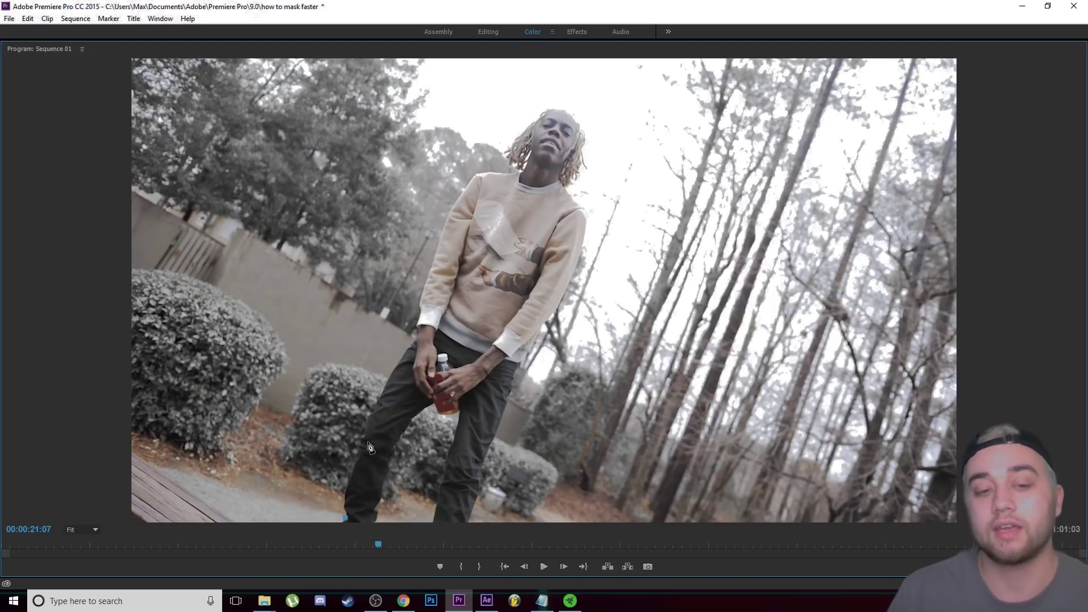
{"action": "left_click", "coordinate": [357, 450]}
{"action": "left_click", "coordinate": [383, 381]}
{"action": "left_click", "coordinate": [406, 350]}
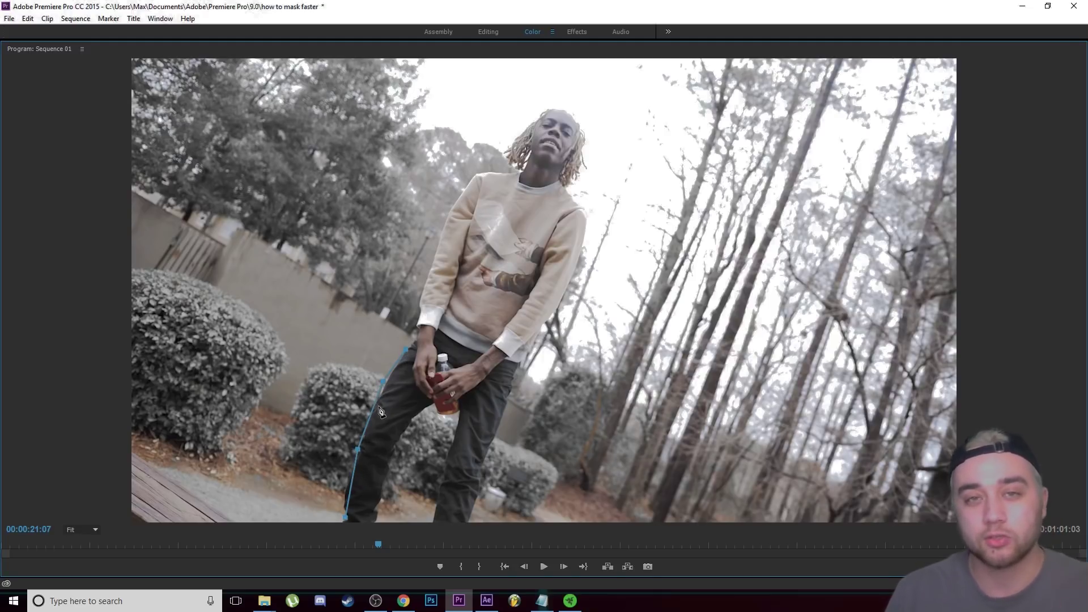
{"action": "key", "text": "Right"}
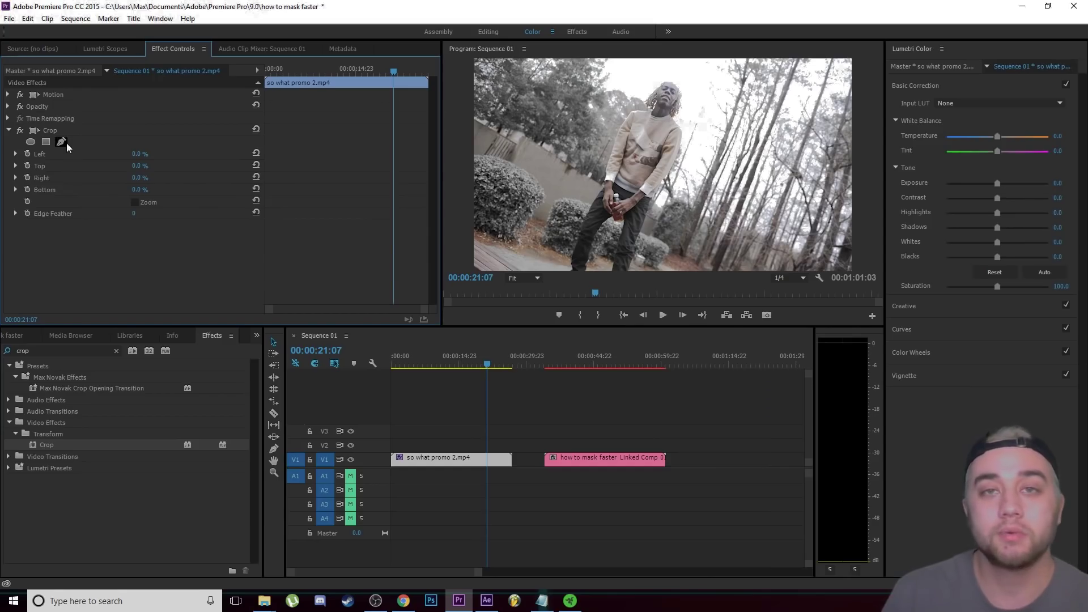
- Start a fresh free-draw Crop mask and trace the man's outer leg up to his wrist with curved points, adjusting the last point's position
{"action": "left_click", "coordinate": [61, 142]}
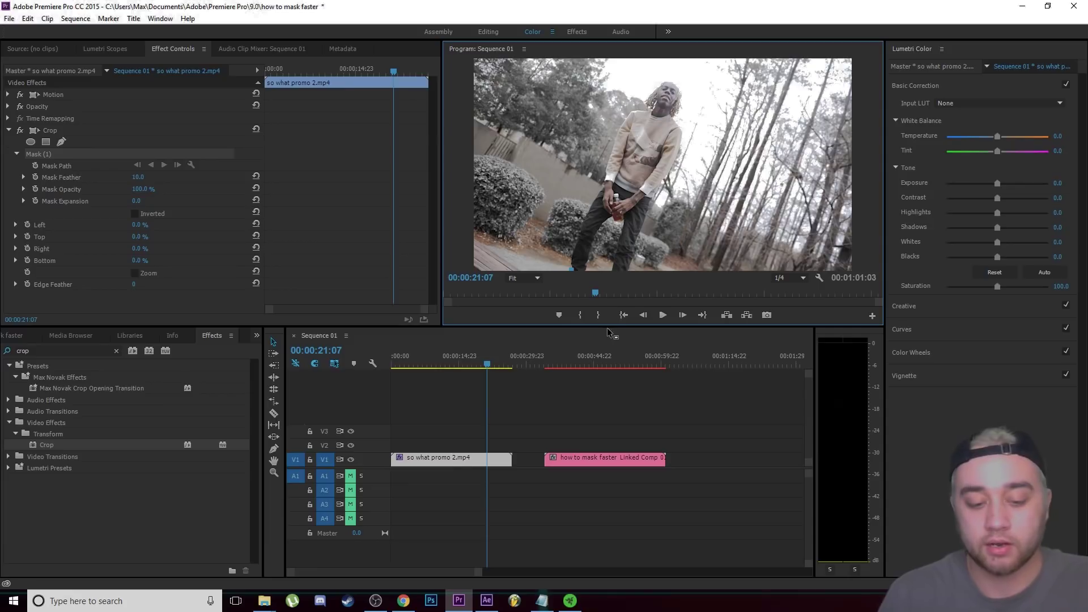
{"action": "key", "text": "grave"}
{"action": "left_click", "coordinate": [344, 519]}
{"action": "left_click", "coordinate": [359, 451]}
{"action": "left_click_drag", "start_coordinate": [359, 448], "coordinate": [372, 425]}
{"action": "left_click_drag", "start_coordinate": [413, 345], "coordinate": [430, 342]}
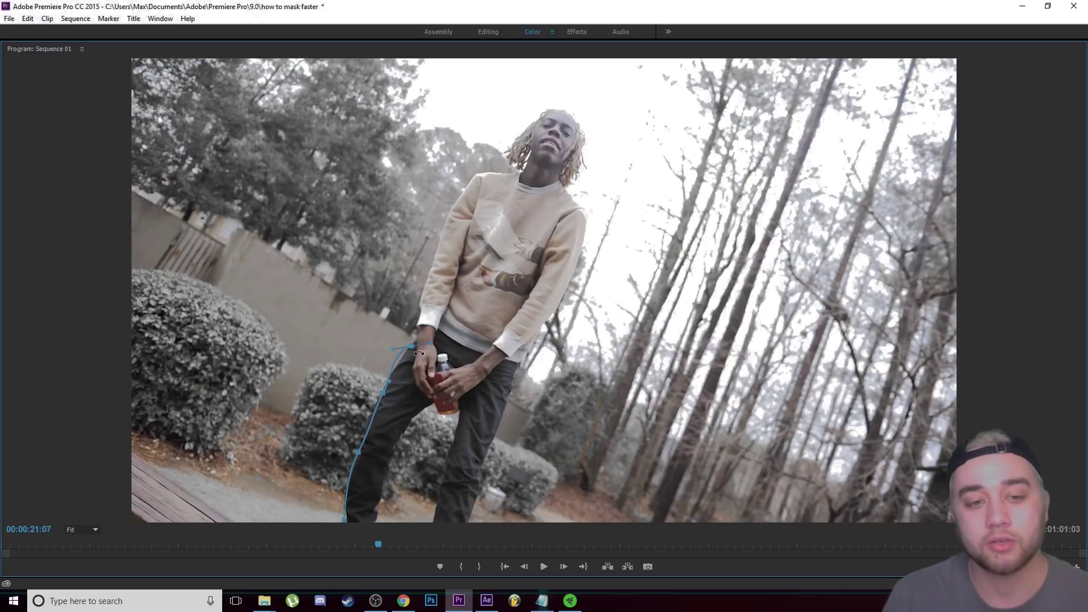
{"action": "left_click_drag", "start_coordinate": [412, 346], "coordinate": [419, 341]}
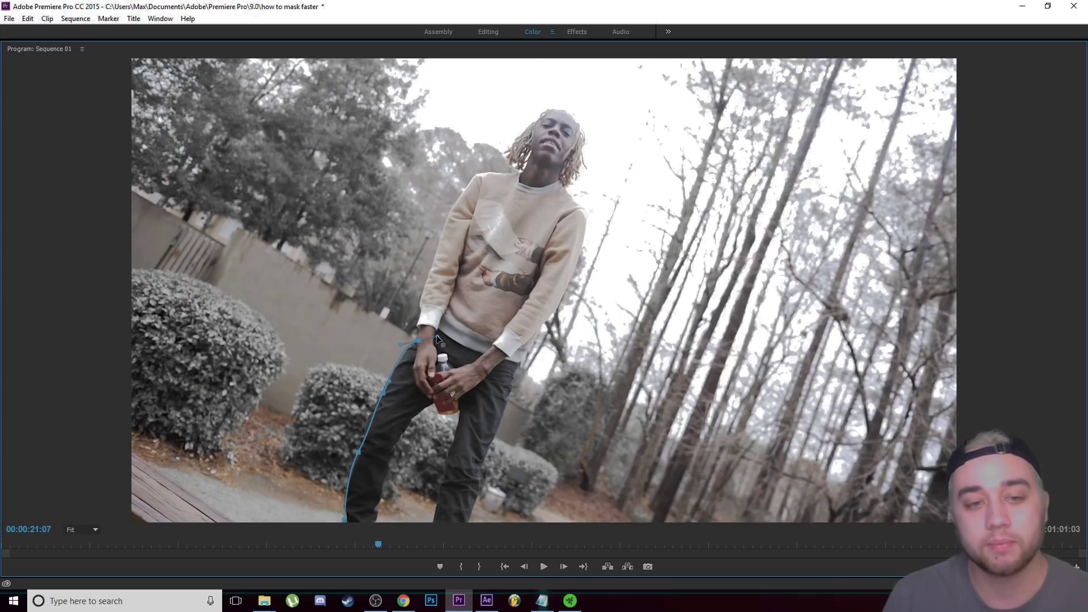
- Continue the free-draw Crop mask from the man's wrist up his sleeve and over his shoulder to the base of his neck
{"action": "left_click", "coordinate": [420, 308]}
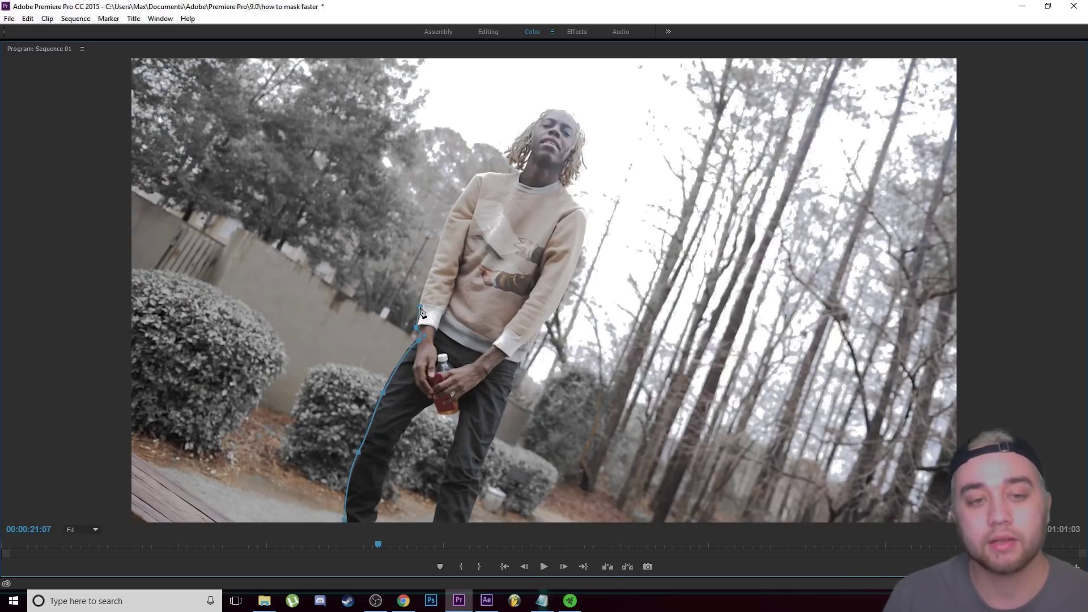
{"action": "left_click", "coordinate": [434, 261]}
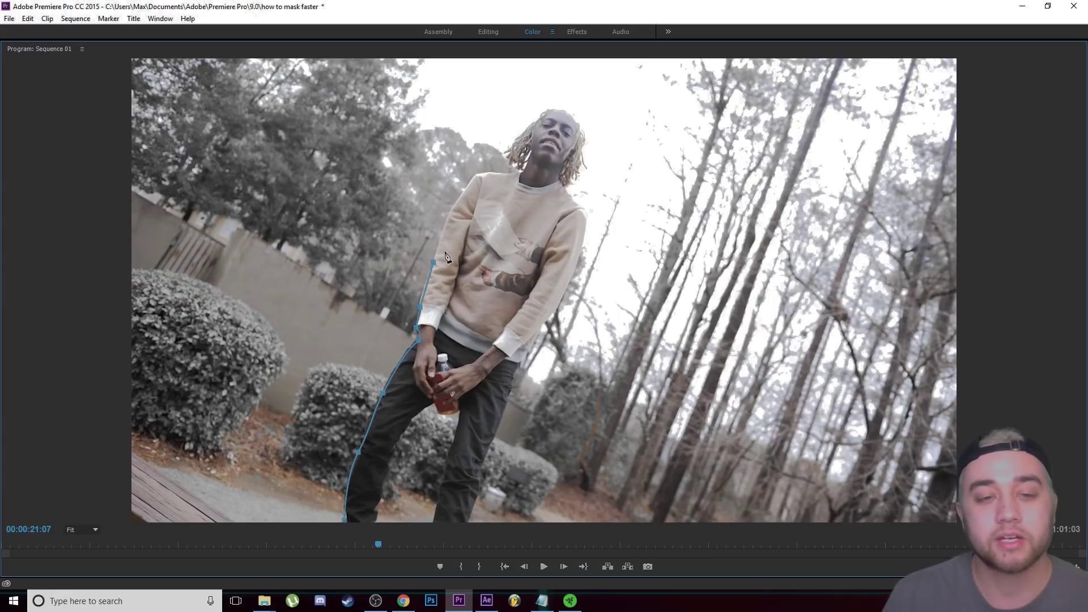
{"action": "left_click", "coordinate": [449, 216]}
{"action": "left_click", "coordinate": [475, 171]}
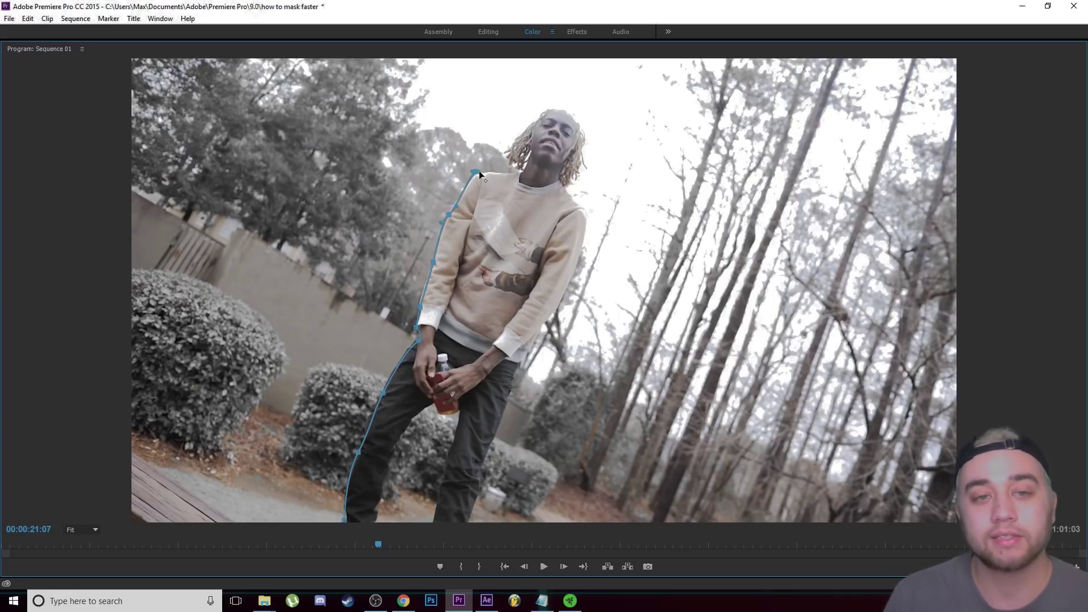
{"action": "left_click", "coordinate": [518, 174]}
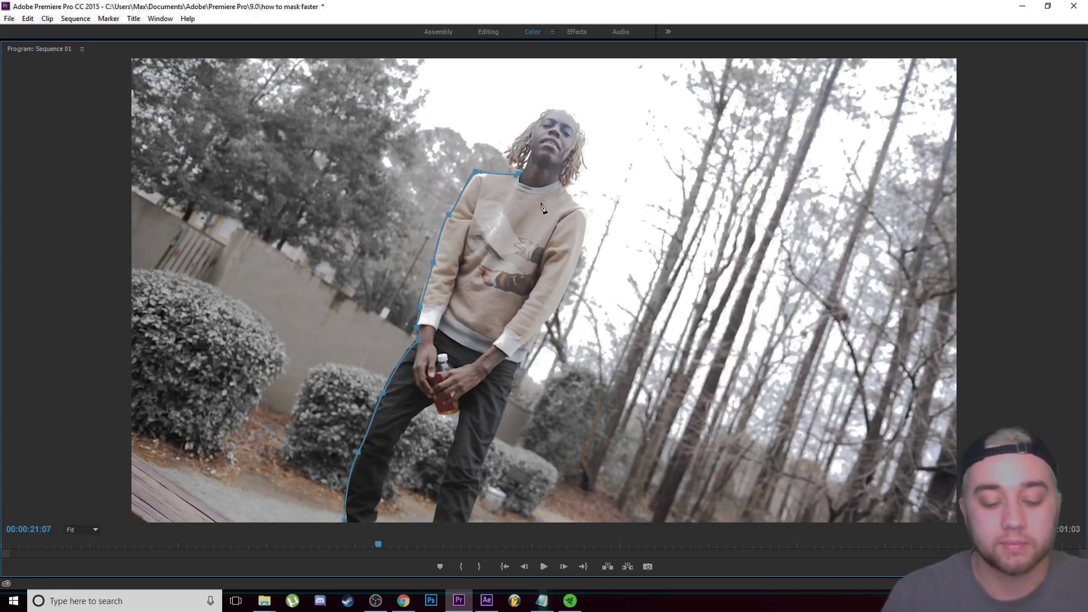
{"action": "left_click", "coordinate": [518, 174], "text": "ctrl"}
{"action": "left_click", "coordinate": [518, 171]}
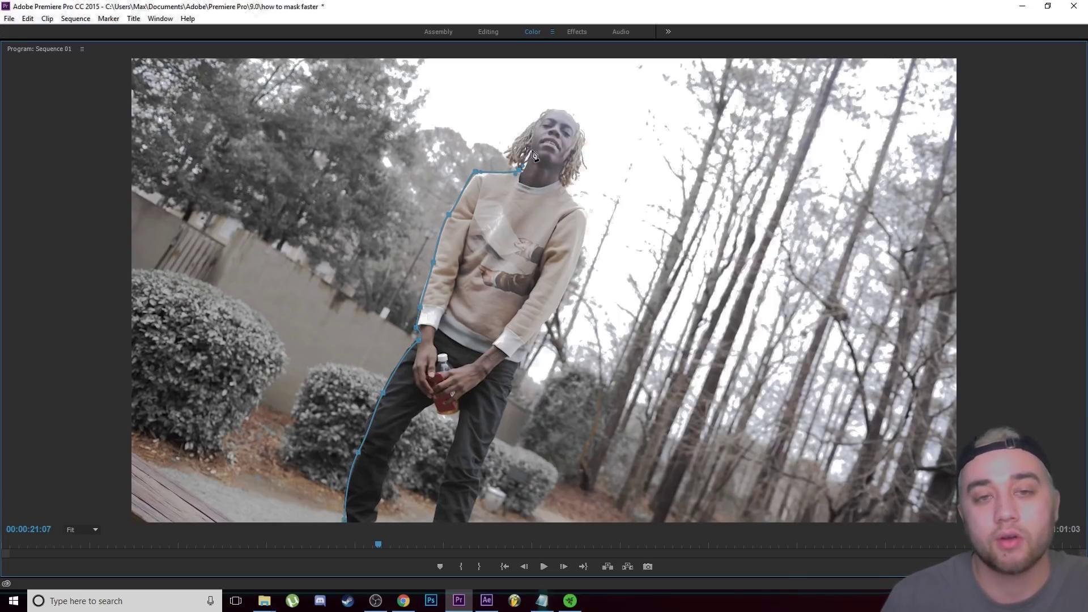
- Trace the Crop mask around the man's head and down his other side, then close it at the starting point by his foot
{"action": "left_click", "coordinate": [532, 151]}
{"action": "left_click", "coordinate": [532, 120]}
{"action": "left_click", "coordinate": [540, 115]}
{"action": "left_click", "coordinate": [548, 111]}
{"action": "left_click", "coordinate": [580, 122]}
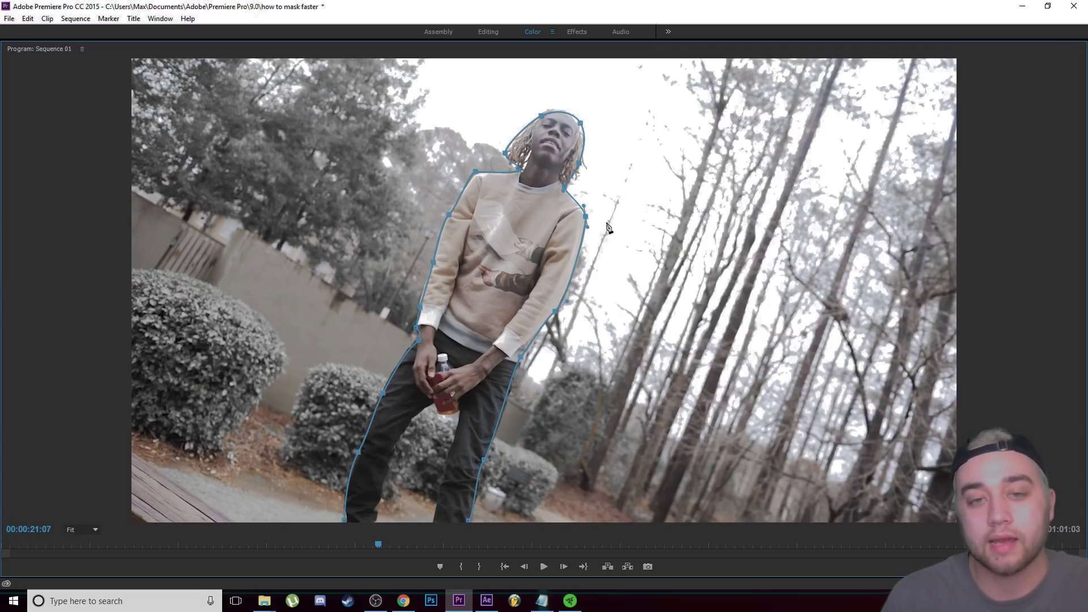
{"action": "left_click_drag", "start_coordinate": [586, 213], "coordinate": [584, 207]}
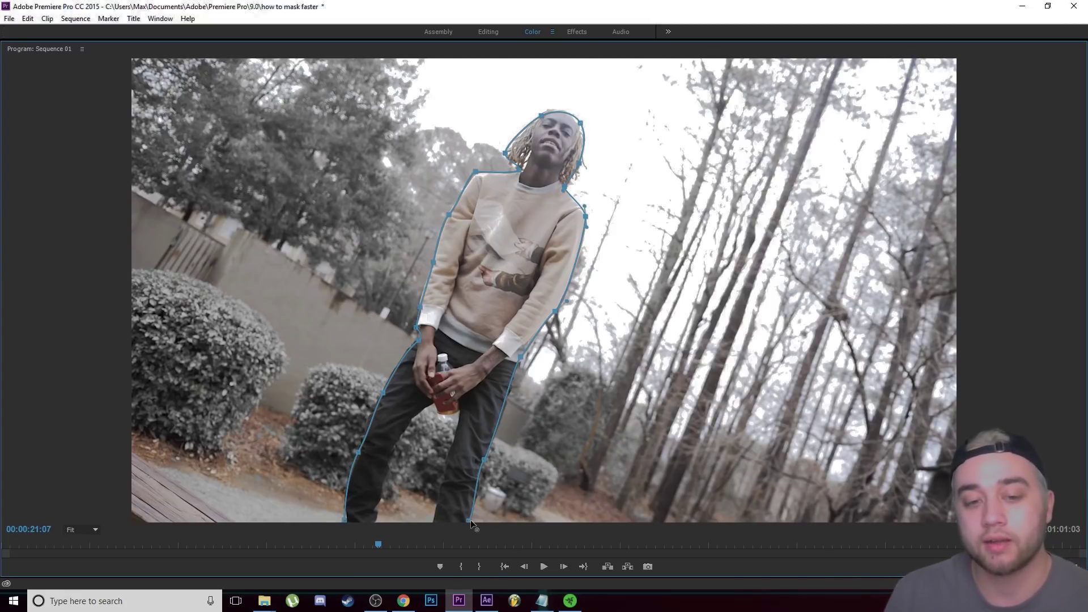
{"action": "left_click", "coordinate": [345, 521]}
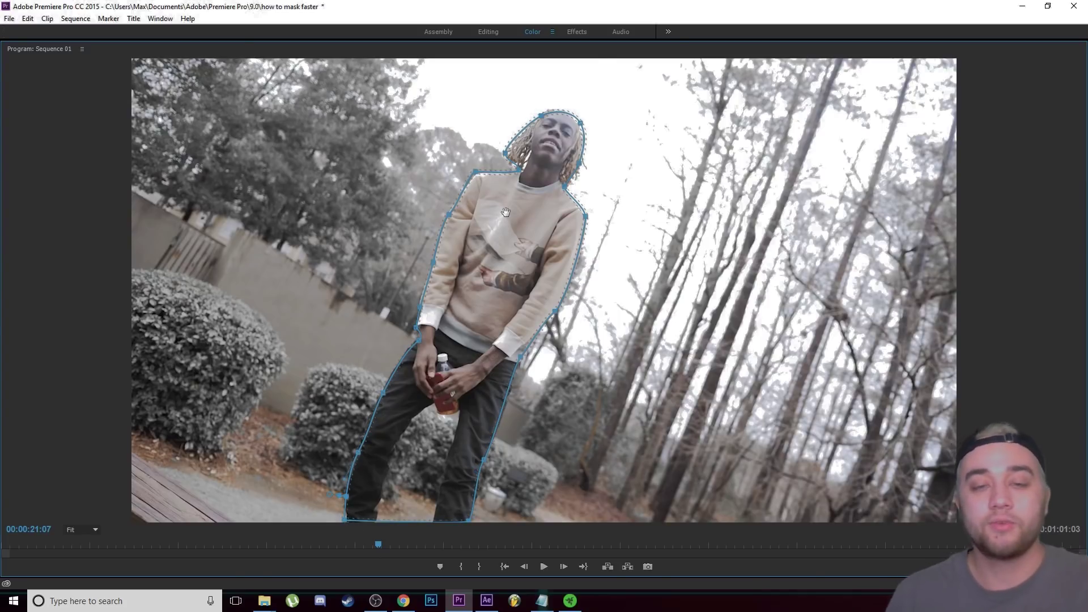
- Restore the normal panel layout, invert Mask (1) and set the Crop effect's Left value to 100% to isolate the man
{"action": "key", "text": "grave"}
{"action": "left_click", "coordinate": [135, 213]}
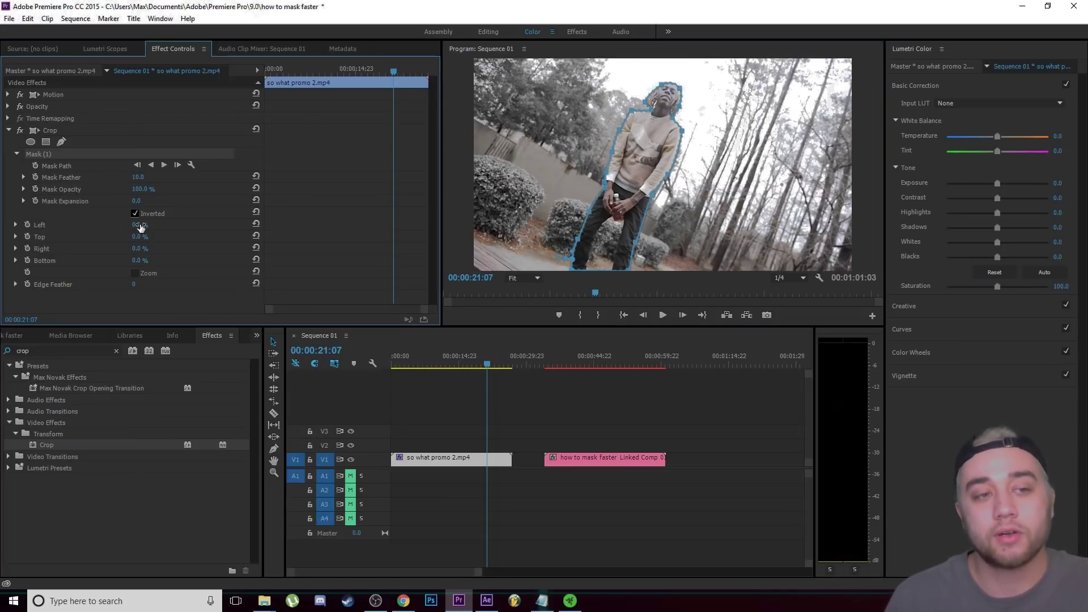
{"action": "left_click_drag", "start_coordinate": [139, 224], "coordinate": [431, 223]}
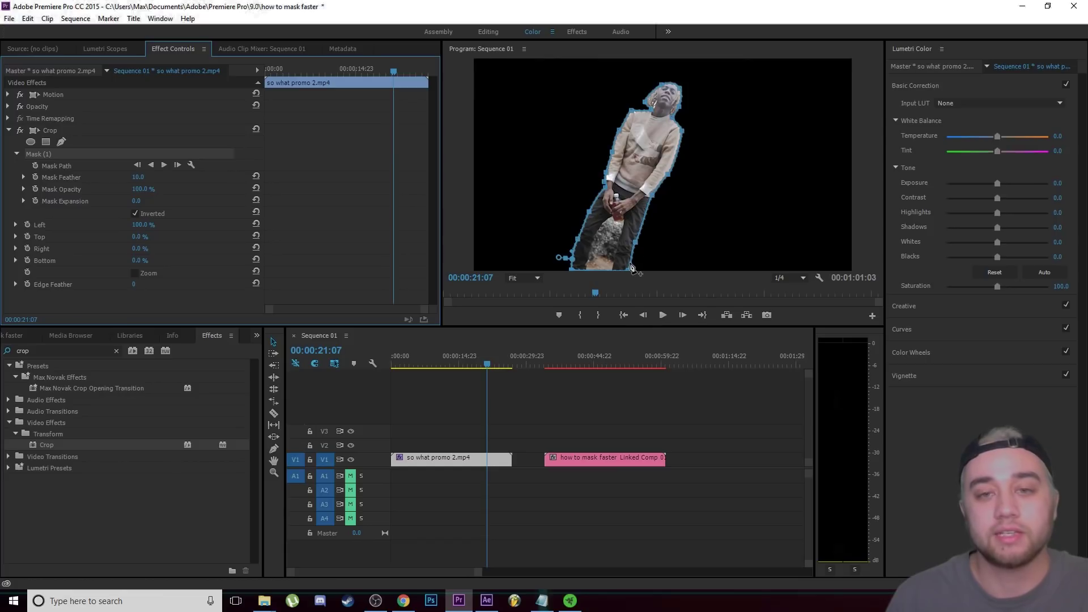
- Switch to After Effects and continue the Pen tool mask over the man's shoulder and around his hair, zooming in for accuracy
{"action": "left_click", "coordinate": [486, 601]}
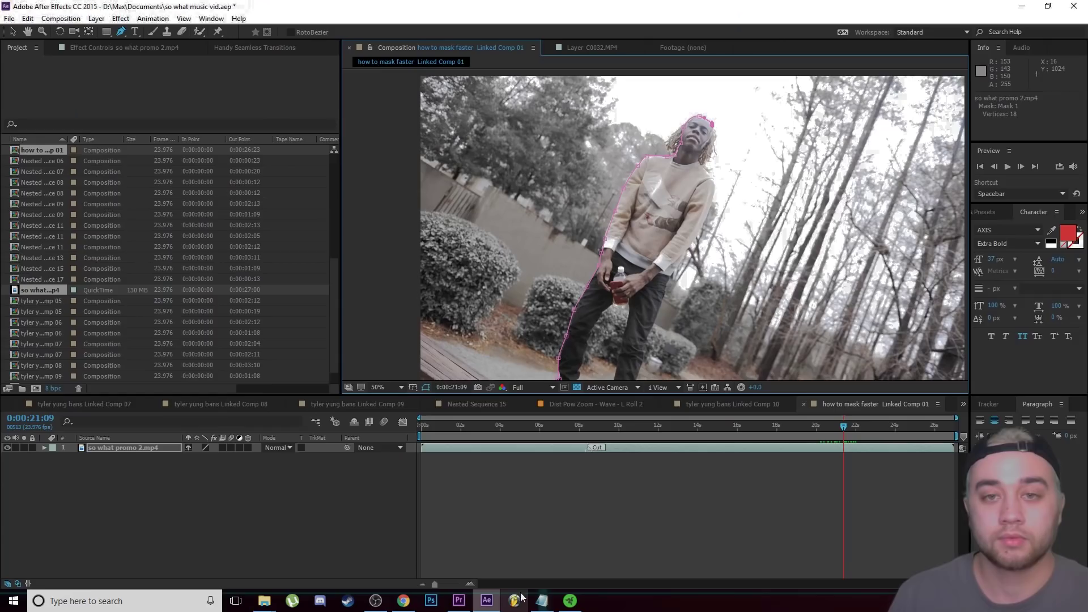
{"action": "scroll", "coordinate": [709, 122], "scroll_direction": "up", "scroll_amount": 3}
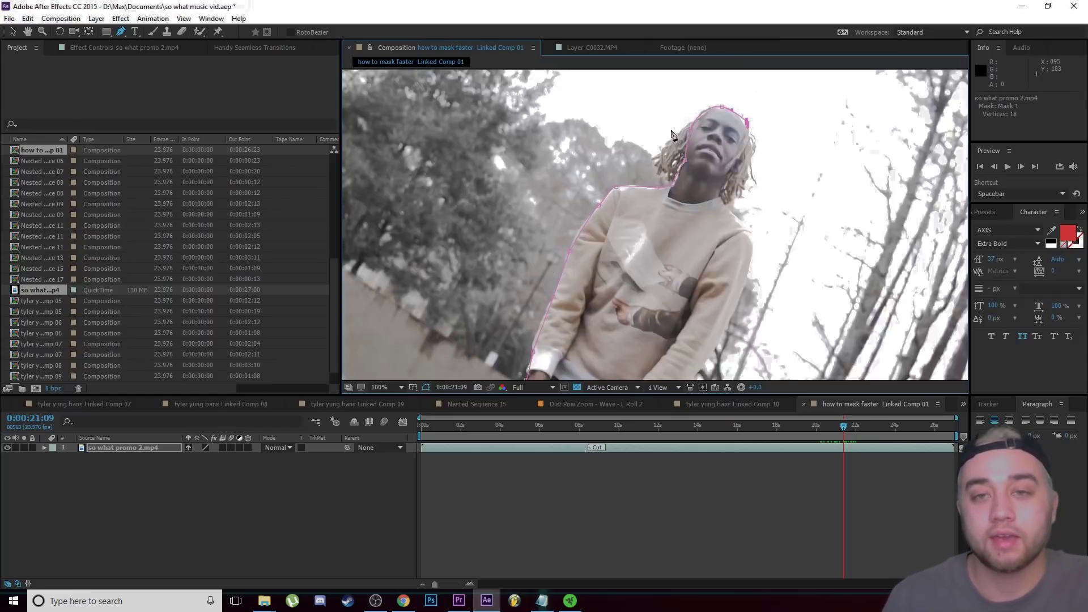
{"action": "scroll", "coordinate": [611, 245], "scroll_direction": "down", "scroll_amount": 3}
{"action": "scroll", "coordinate": [611, 244], "scroll_direction": "up", "scroll_amount": 6}
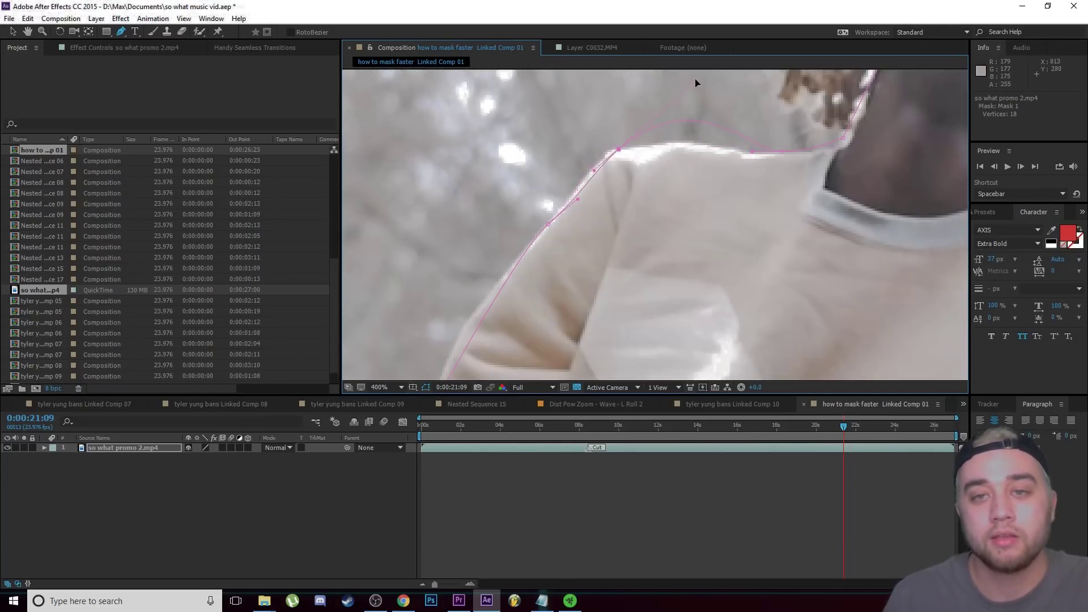
{"action": "left_click", "coordinate": [746, 134]}
{"action": "key", "text": "slash"}
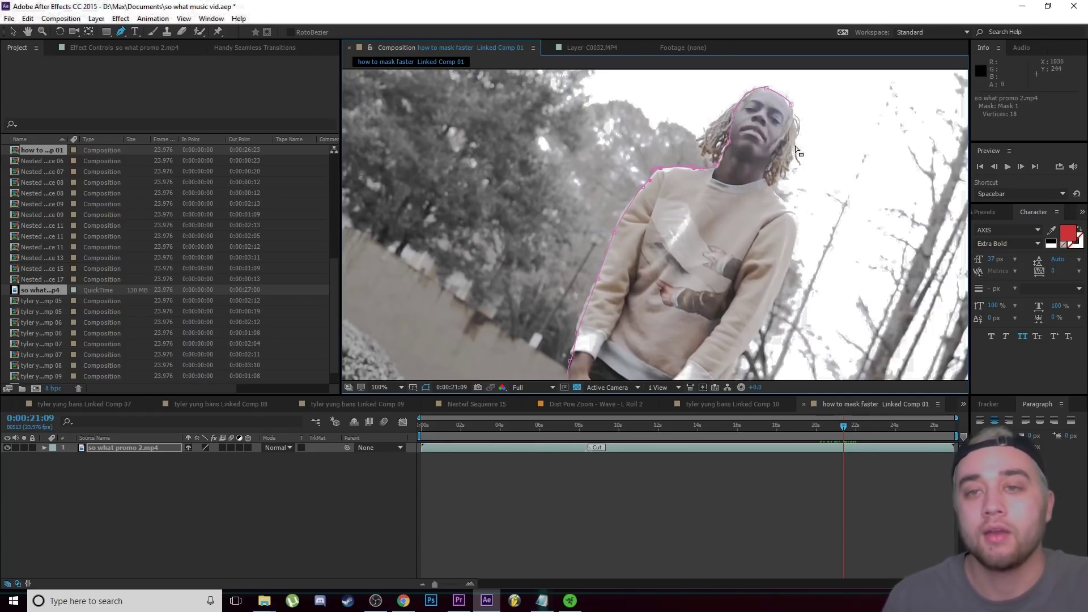
{"action": "scroll", "coordinate": [793, 105], "scroll_direction": "up", "scroll_amount": 1}
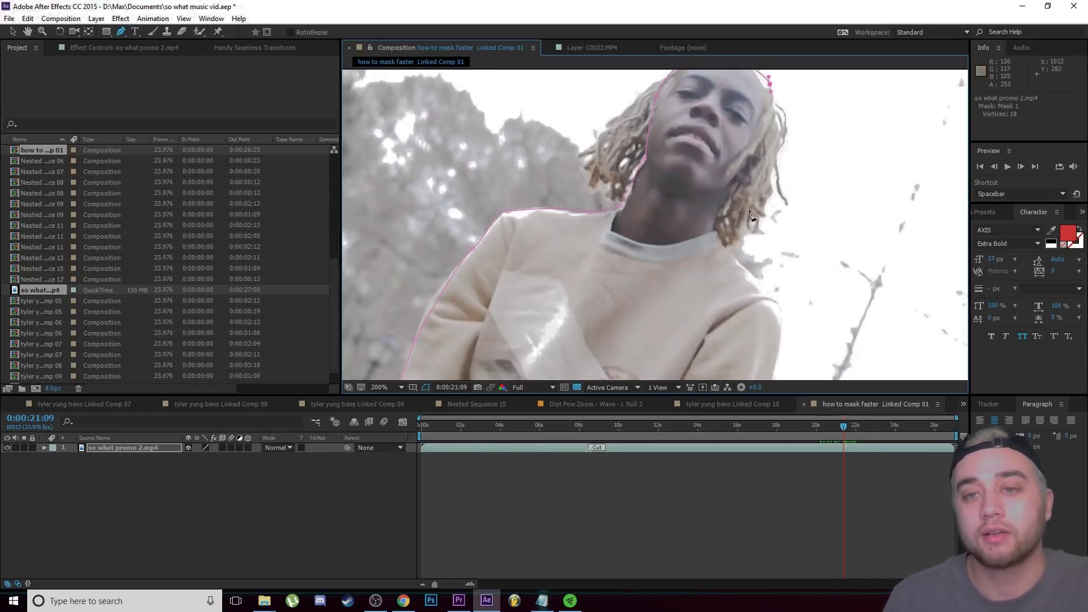
{"action": "left_click_drag", "start_coordinate": [758, 195], "coordinate": [807, 252]}
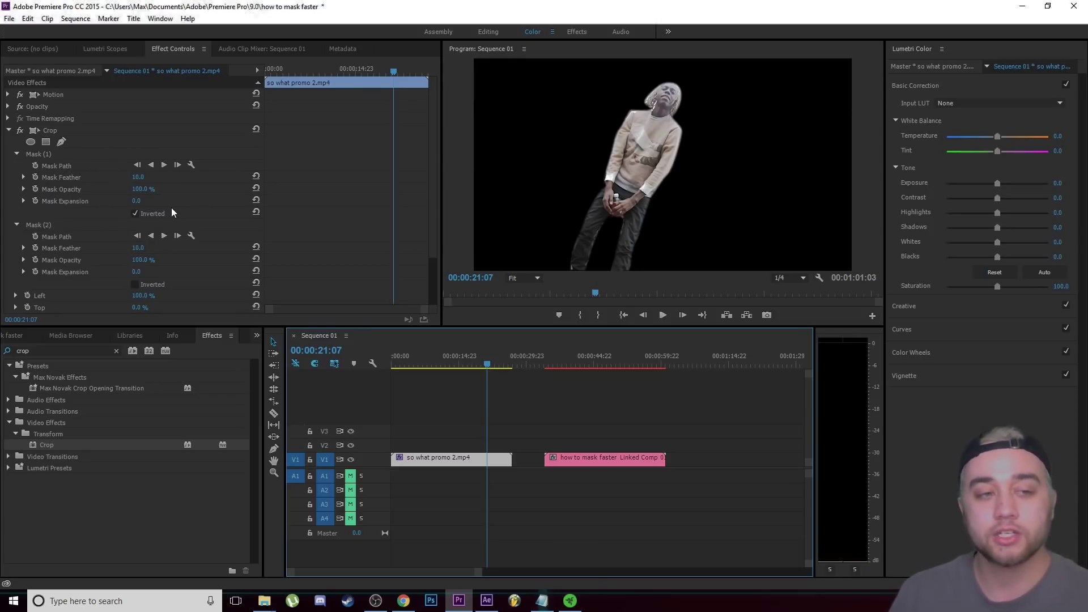
- Try Mask (1) feather values of 37 and 0 in Premiere Pro, checking the hard-edged cut-out in the enlarged Program monitor
{"action": "left_click", "coordinate": [129, 179]}
{"action": "mouse_move", "coordinate": [138, 177]}
{"action": "left_mouse_down"}
{"action": "mouse_move", "coordinate": [170, 177]}
{"action": "mouse_move", "coordinate": [142, 177]}
{"action": "left_mouse_up"}
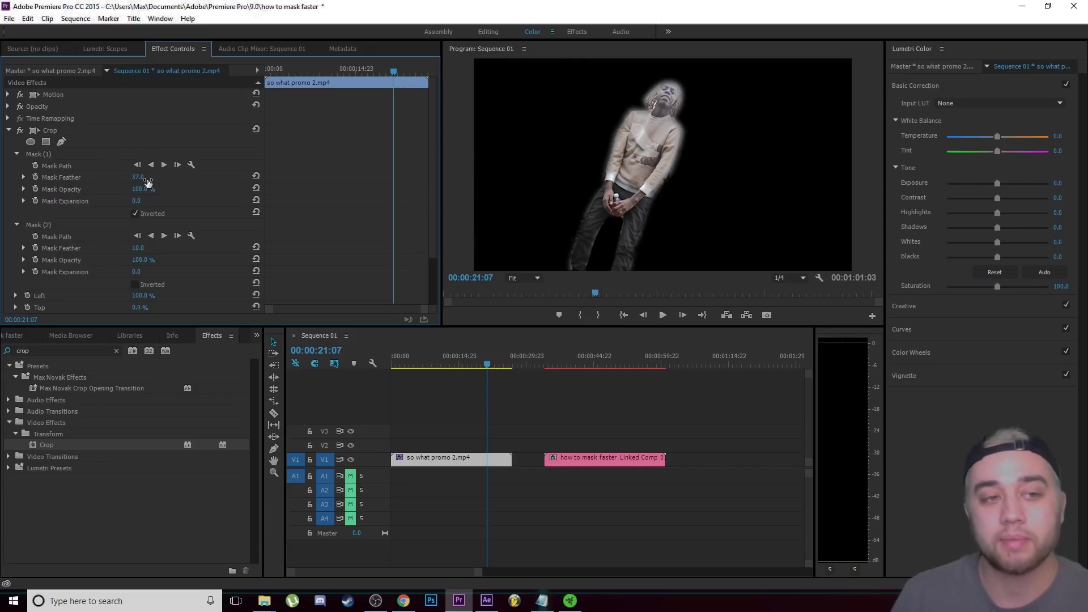
{"action": "left_click_drag", "start_coordinate": [141, 177], "coordinate": [70, 167]}
{"action": "left_click", "coordinate": [634, 117]}
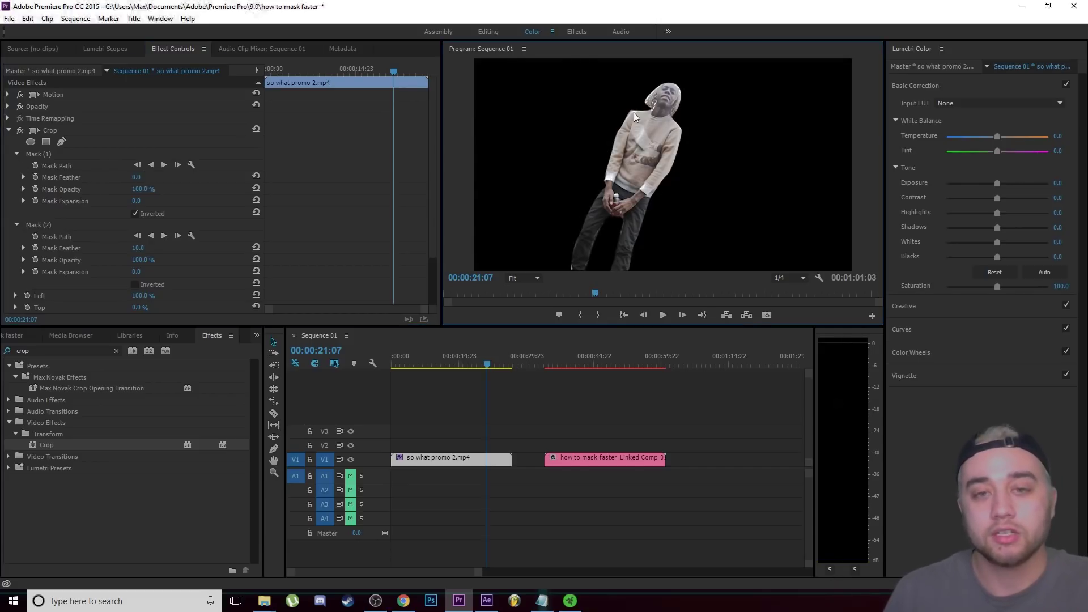
{"action": "key", "text": "grave"}
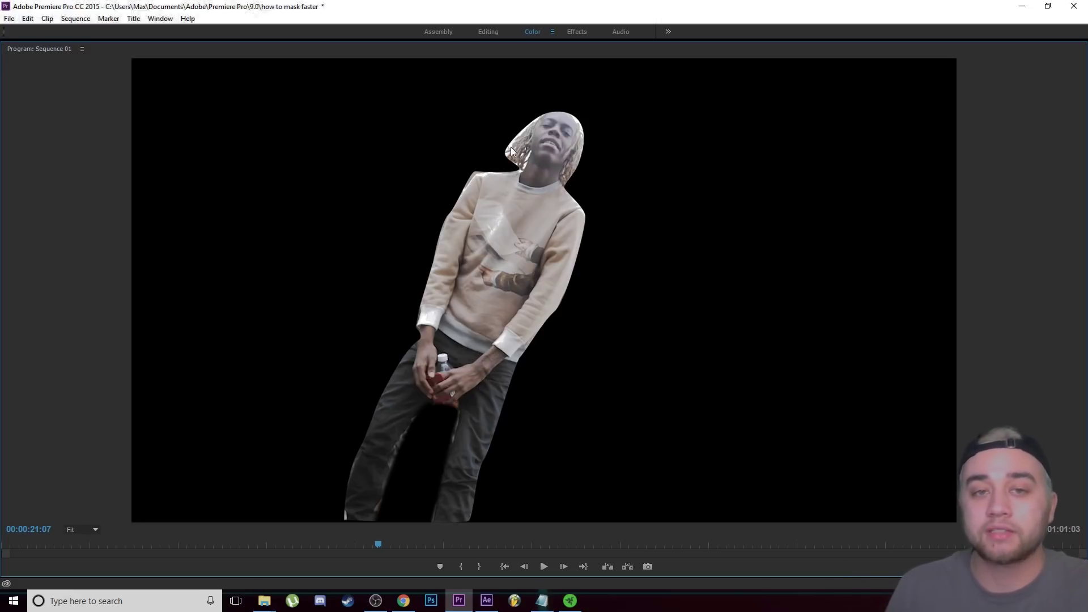
{"action": "key", "text": "grave"}
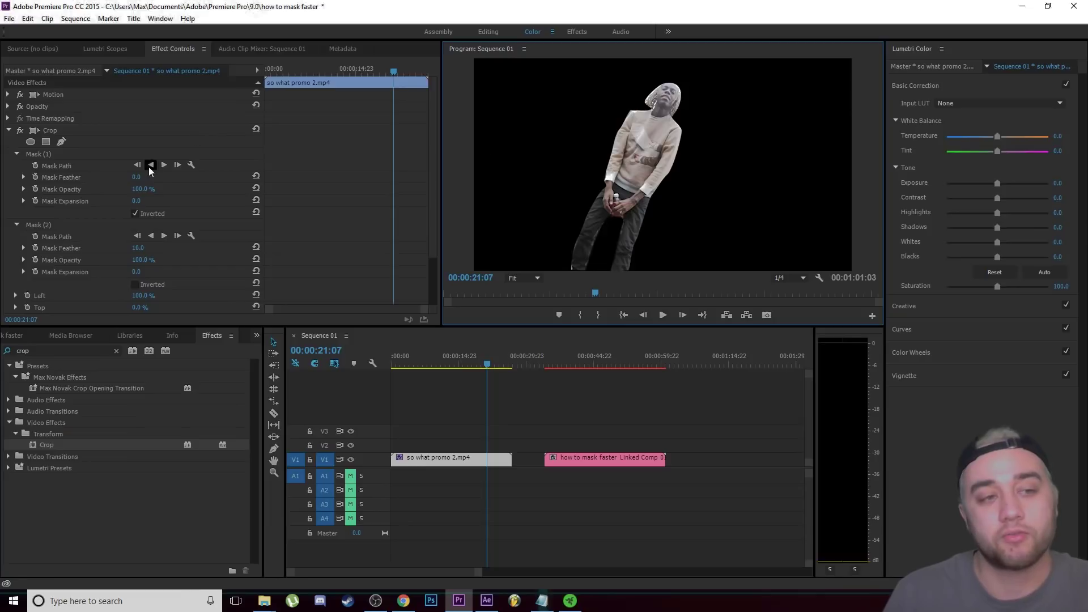
- Set the Mask (1) feather to 65 and inspect the soft edge in the enlarged Program monitor with and without the mask outline
{"action": "left_click", "coordinate": [136, 178]}
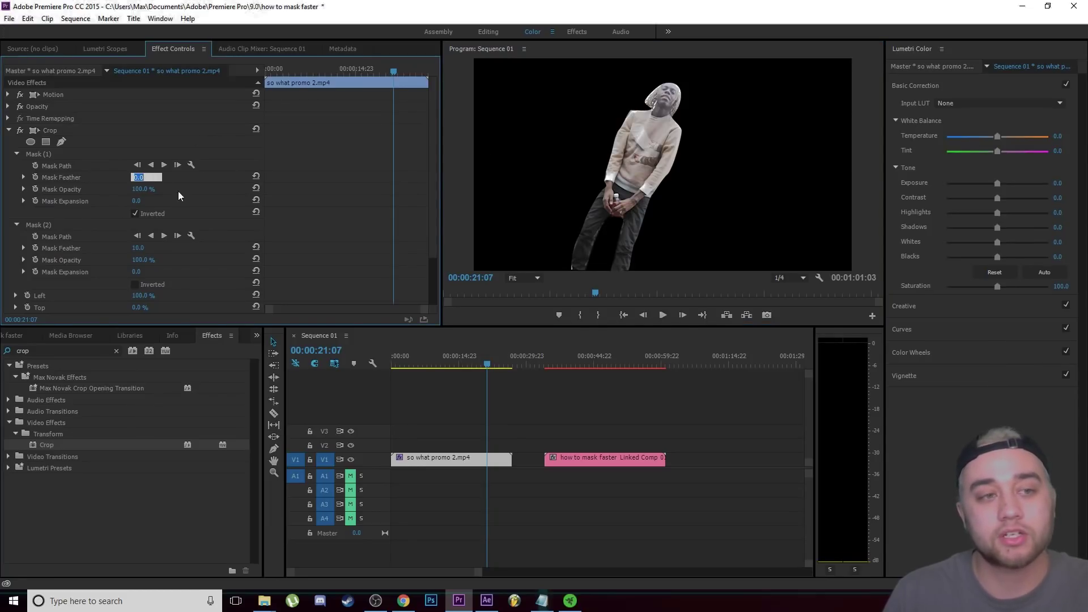
{"action": "left_click_drag", "start_coordinate": [146, 180], "coordinate": [187, 180]}
{"action": "left_click", "coordinate": [736, 168]}
{"action": "key", "text": "grave"}
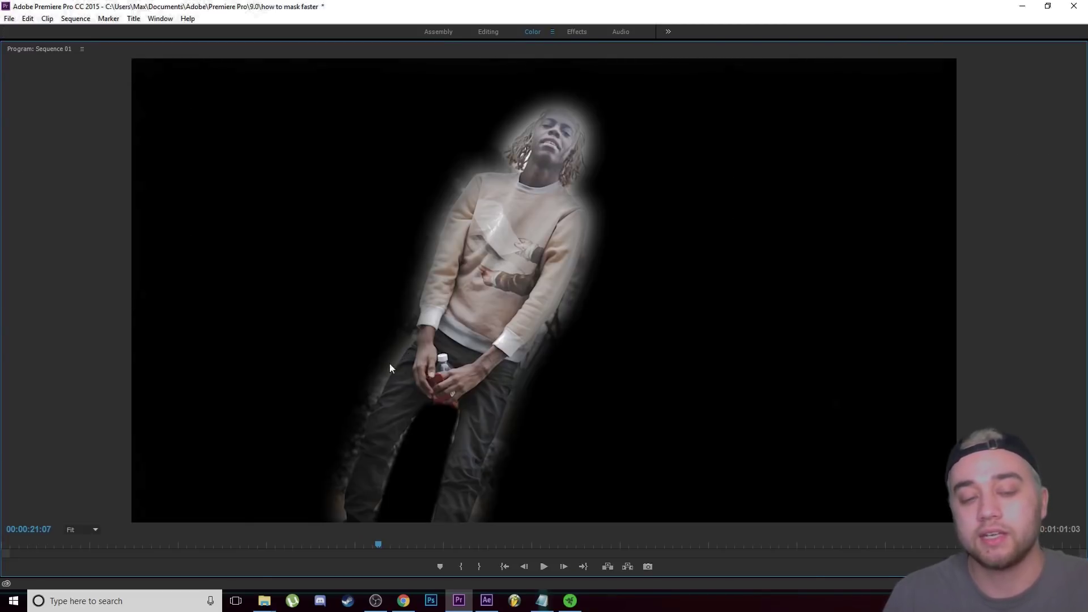
{"action": "key", "text": "grave"}
{"action": "left_click", "coordinate": [39, 152]}
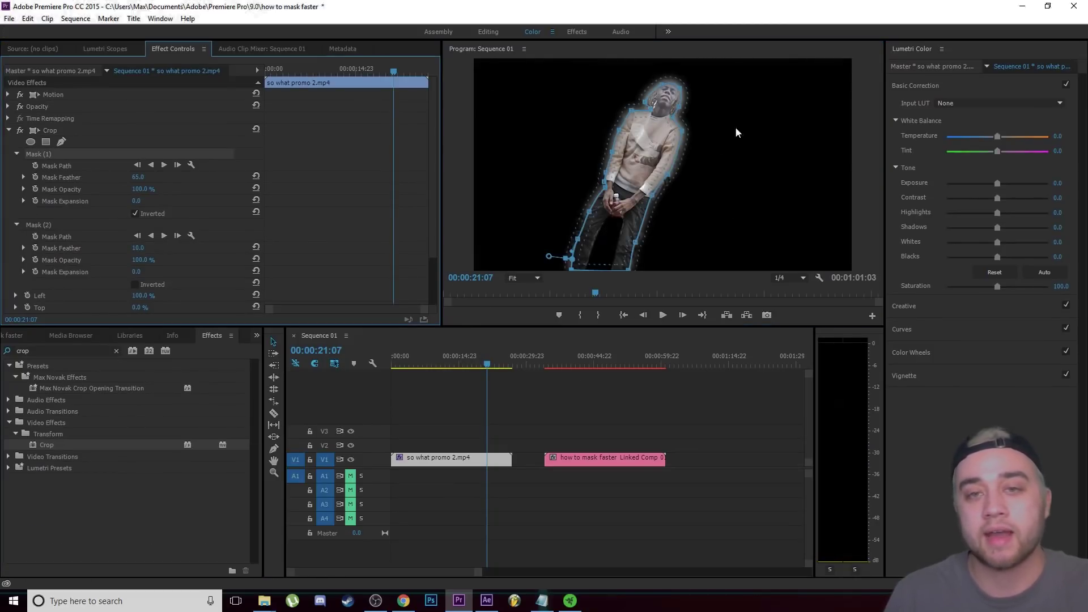
{"action": "key", "text": "grave"}
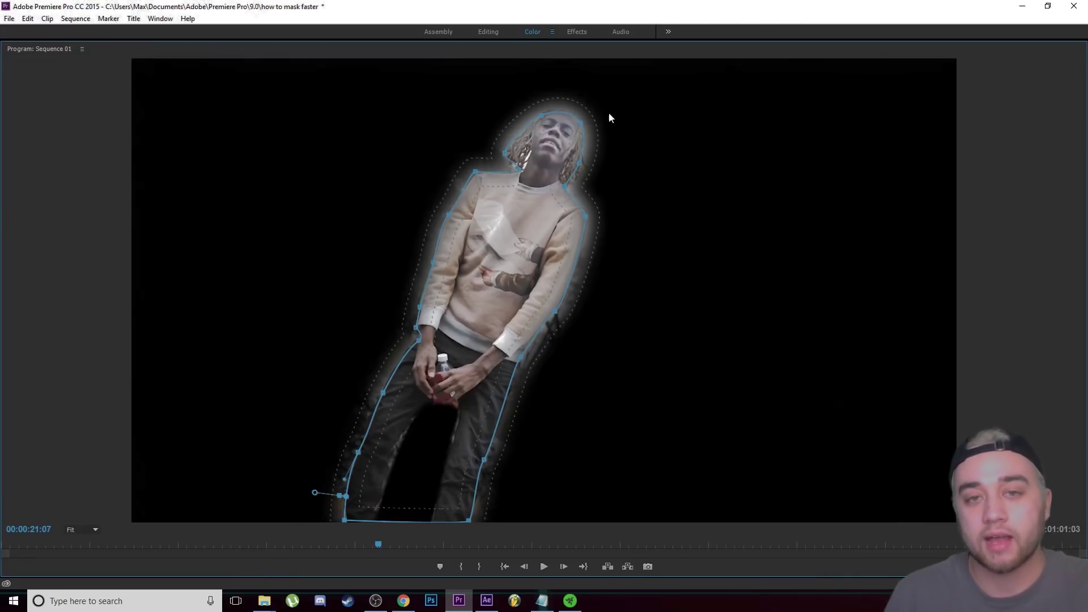
{"action": "key", "text": "grave"}
{"action": "left_click_drag", "start_coordinate": [138, 177], "coordinate": [144, 177]}
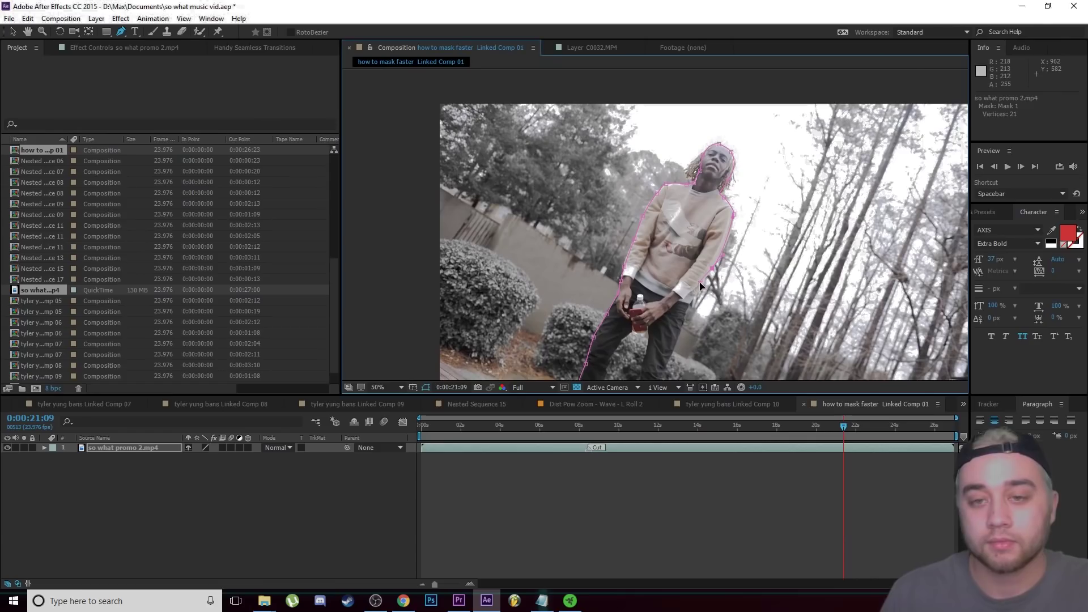
- In After Effects, finish the body mask down the man's leg, close it, and draw a second mask around the gap between his legs
{"action": "left_click_drag", "start_coordinate": [674, 346], "coordinate": [747, 185]}
{"action": "left_click", "coordinate": [727, 244]}
{"action": "left_click", "coordinate": [650, 241]}
{"action": "left_click", "coordinate": [650, 241]}
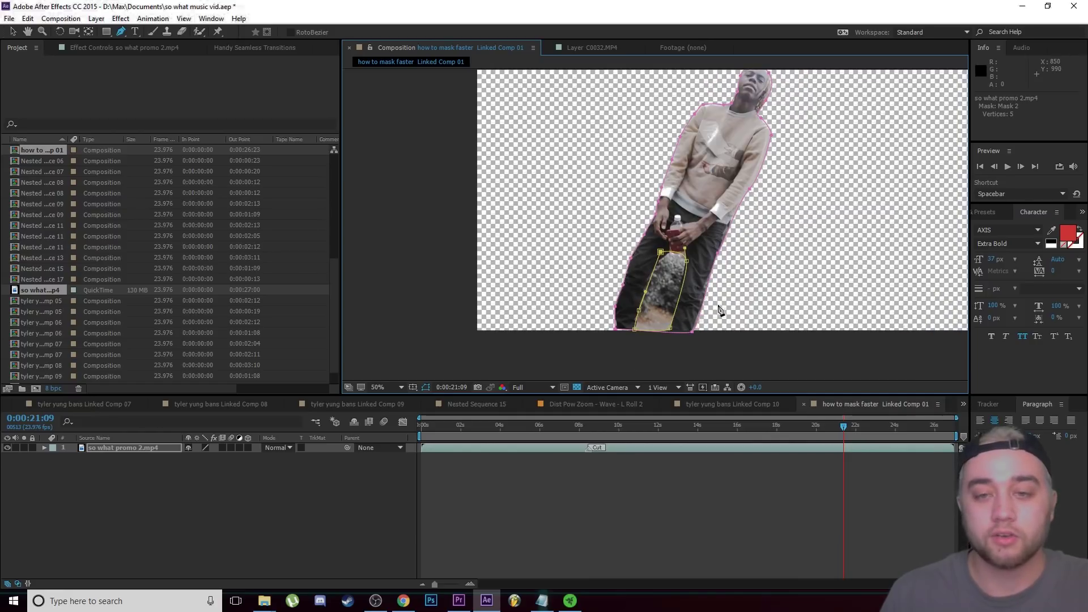
- Reveal the masks on the "so what promo 2.mp4" layer and set Mask 2's mode to Subtract
{"action": "left_click", "coordinate": [137, 450]}
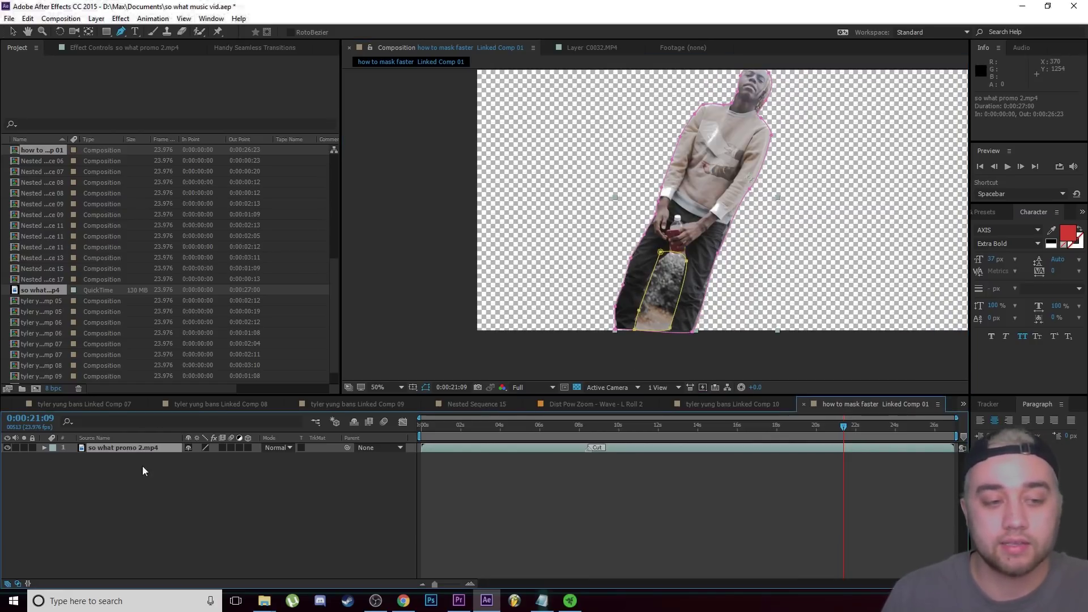
{"action": "key", "text": "m"}
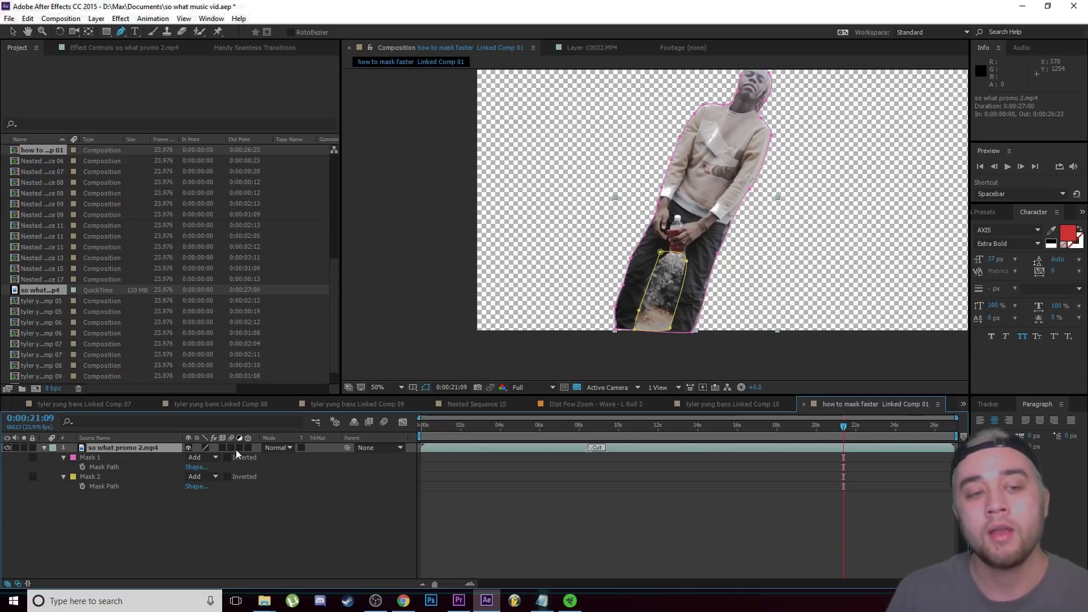
{"action": "left_click", "coordinate": [212, 459]}
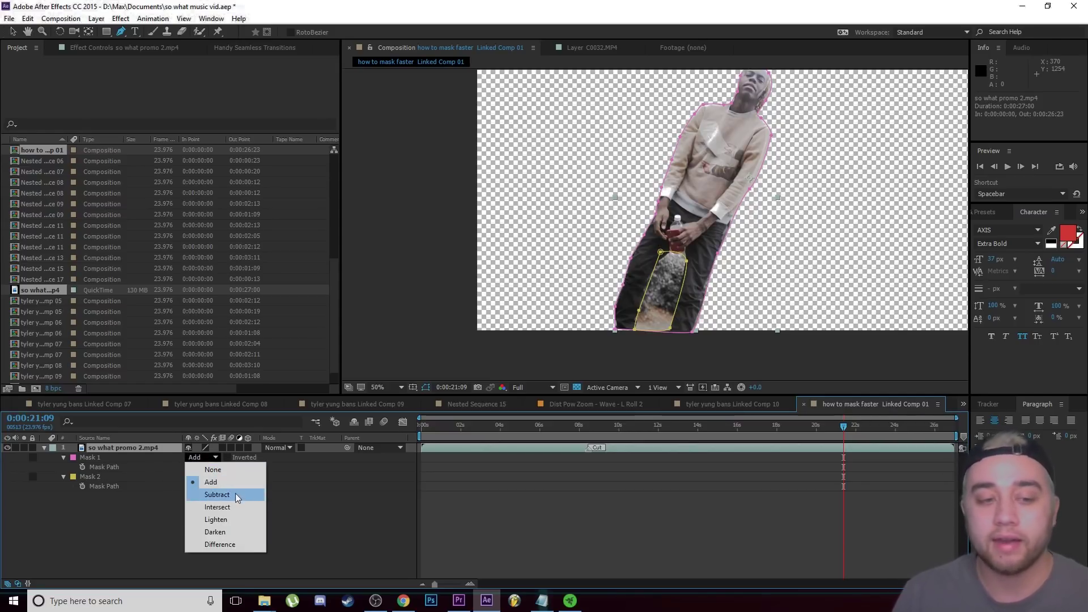
{"action": "left_click", "coordinate": [385, 514]}
{"action": "left_click", "coordinate": [206, 478]}
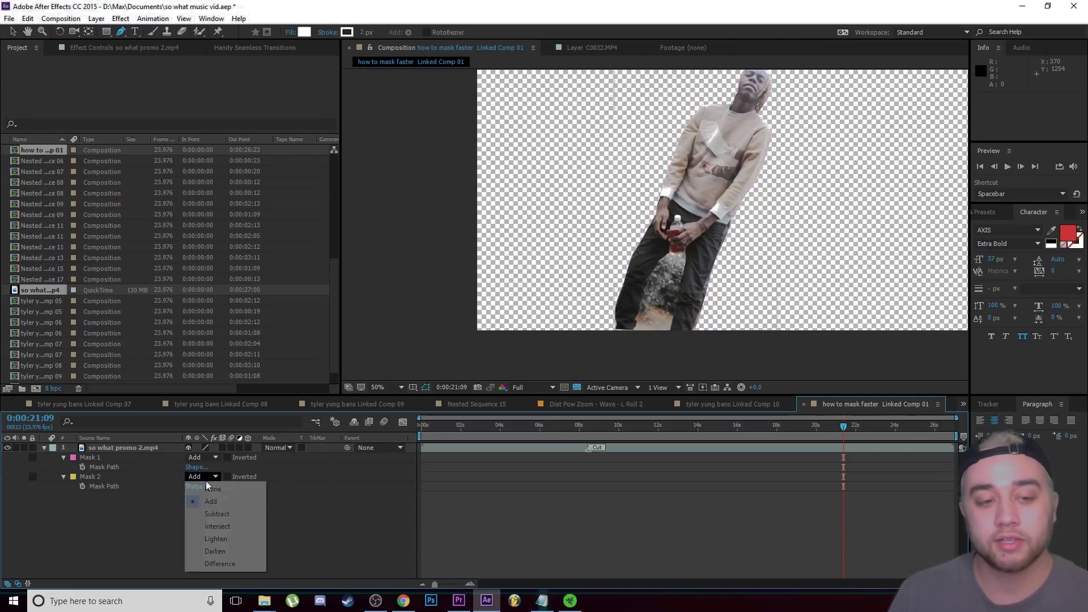
{"action": "left_click", "coordinate": [231, 513]}
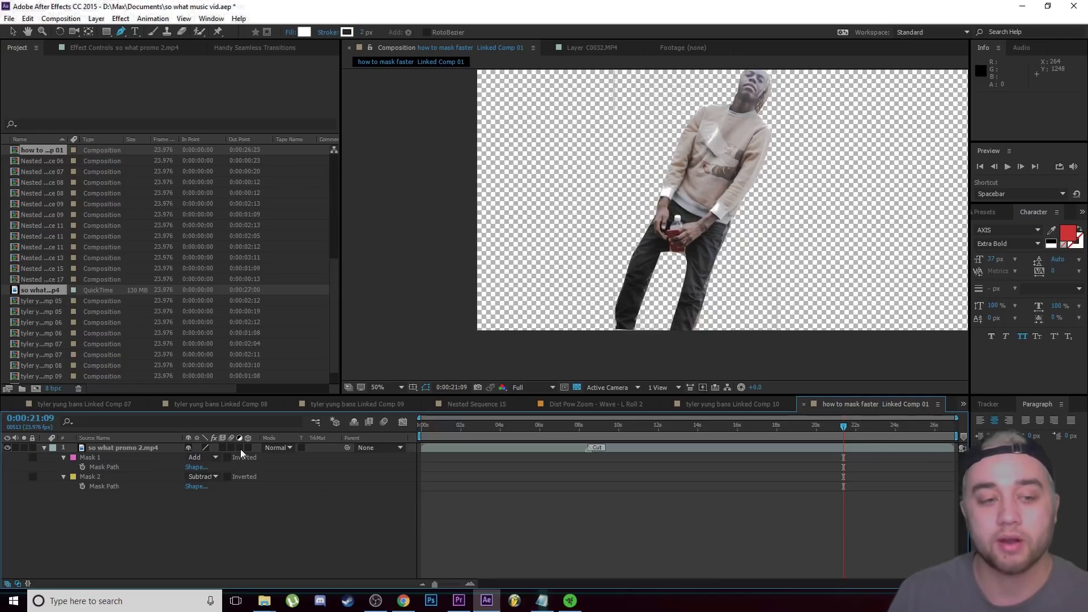
- Expand Mask 2's properties and set its feather to 48 pixels
{"action": "left_click", "coordinate": [63, 478]}
{"action": "left_click", "coordinate": [64, 477]}
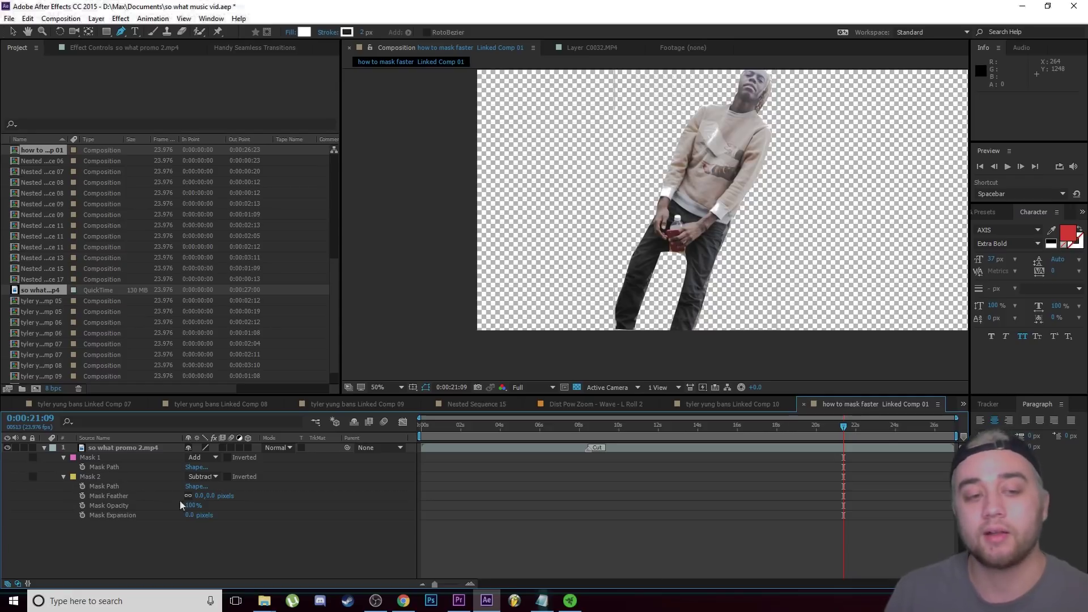
{"action": "left_click_drag", "start_coordinate": [211, 501], "coordinate": [243, 498]}
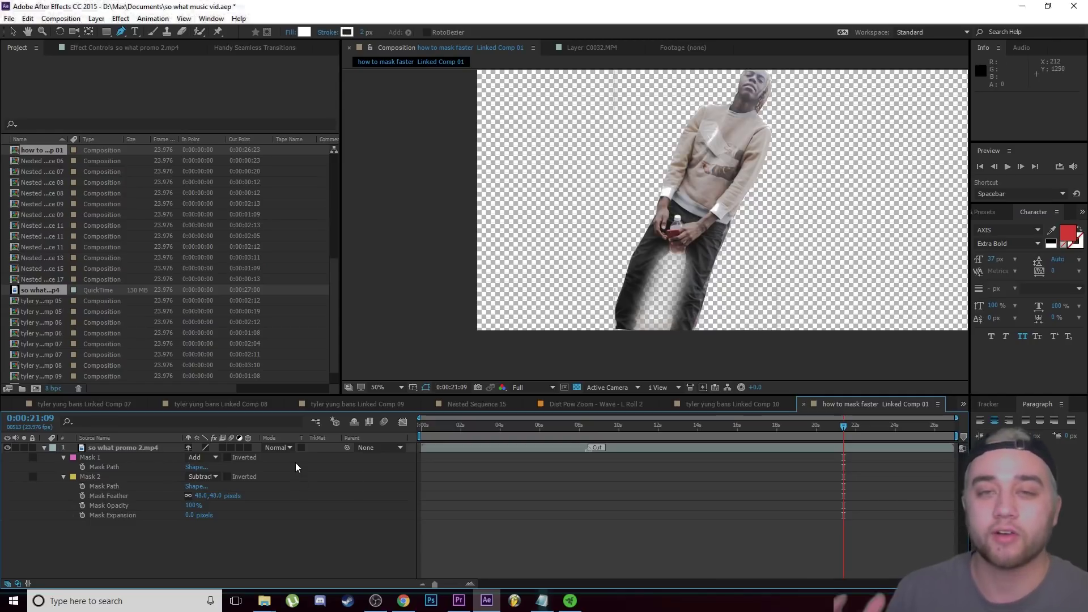
- Expand Mask 1's properties, set its feather to 27 pixels and inspect the feathered cut-out at different zoom levels
{"action": "left_click", "coordinate": [103, 457]}
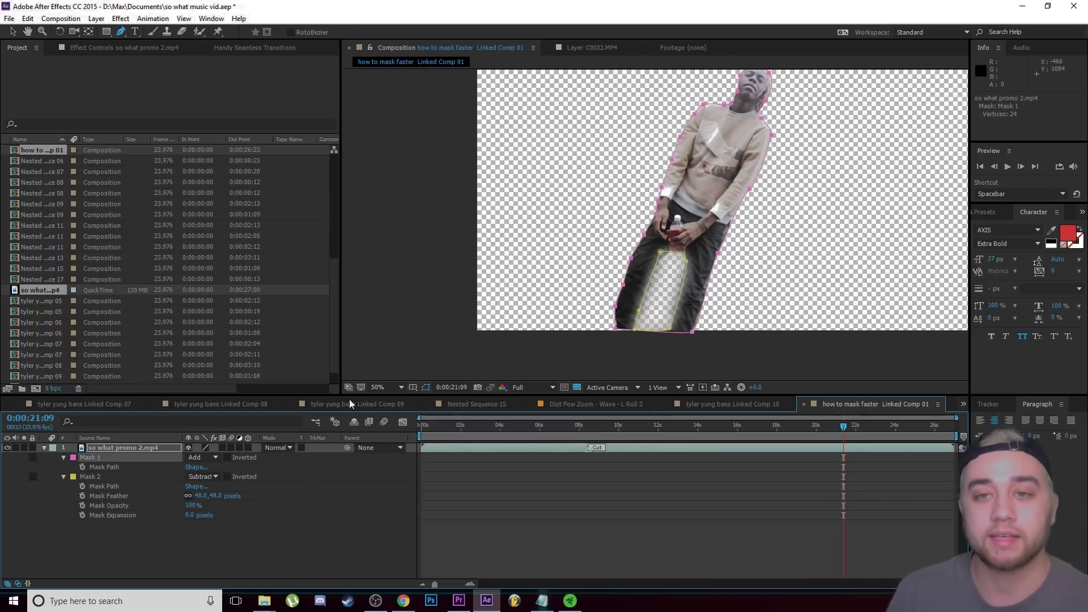
{"action": "left_click", "coordinate": [64, 457]}
{"action": "left_click", "coordinate": [64, 459]}
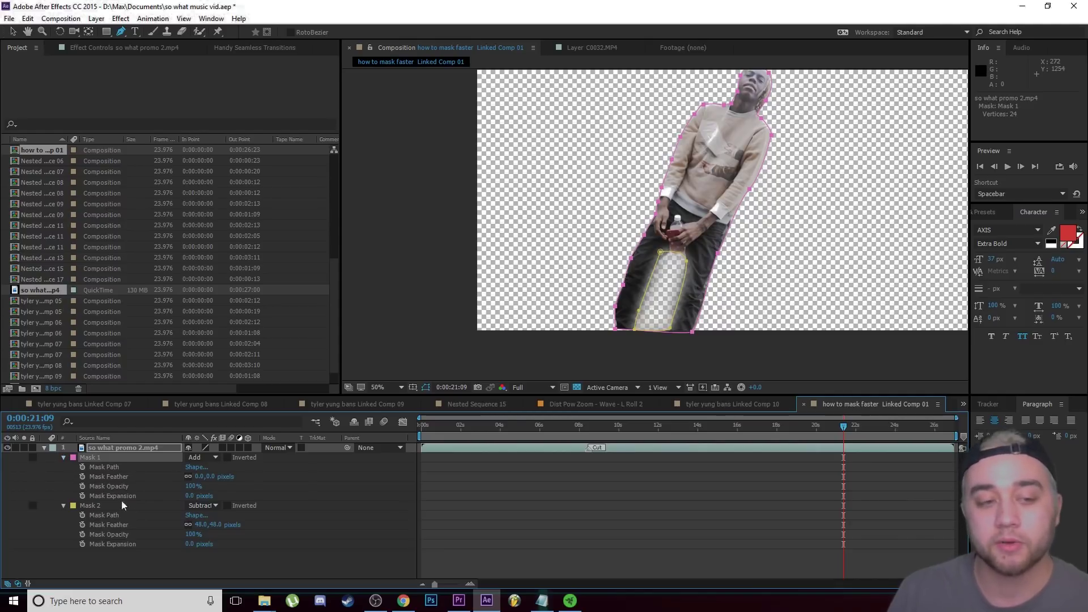
{"action": "left_click_drag", "start_coordinate": [215, 478], "coordinate": [234, 486]}
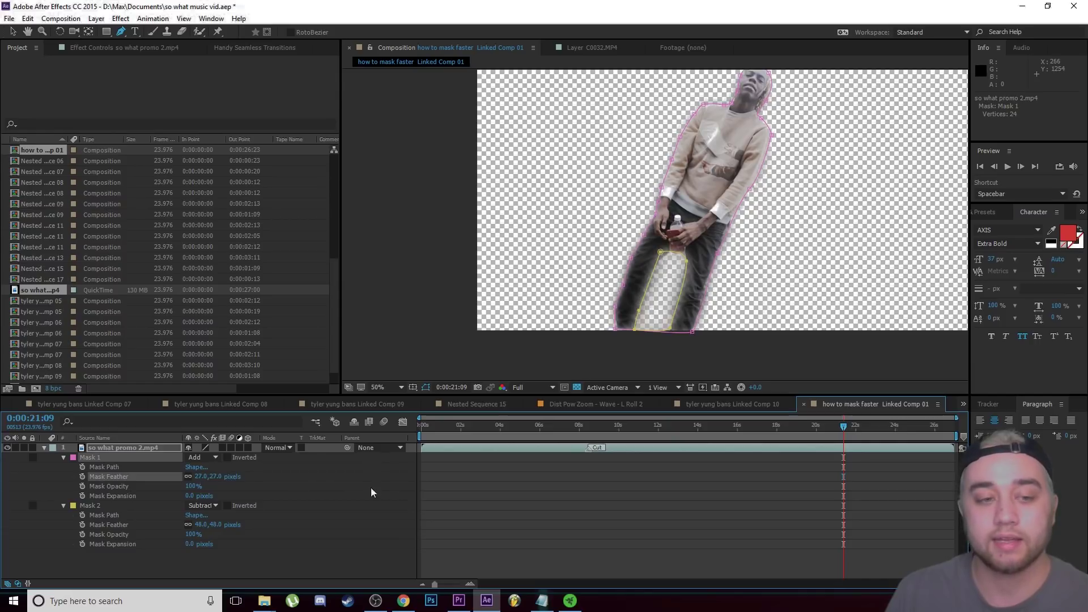
{"action": "left_click", "coordinate": [495, 503]}
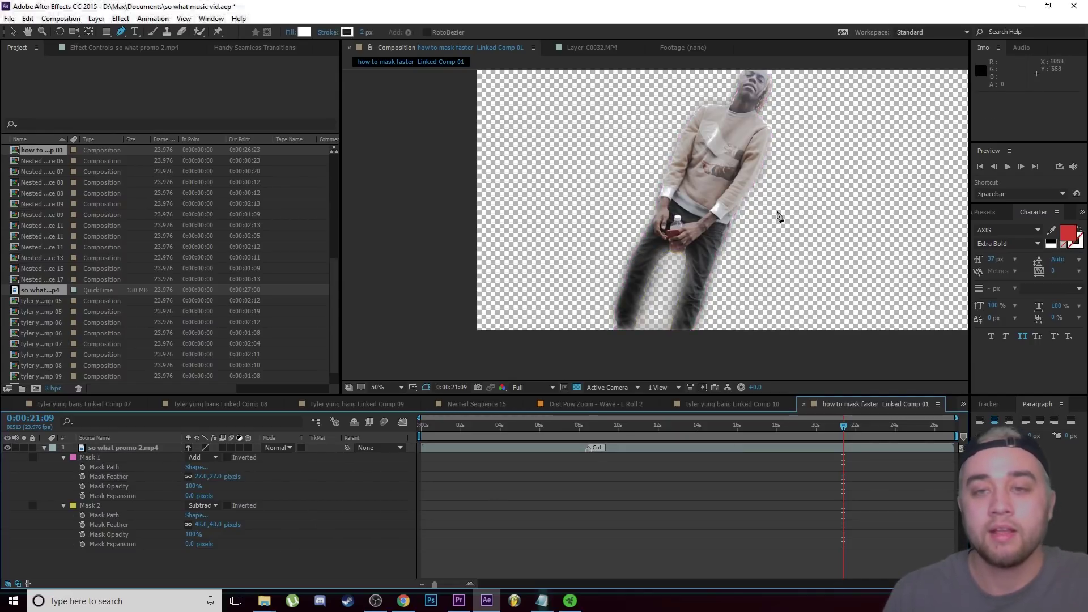
{"action": "scroll", "coordinate": [785, 91], "scroll_direction": "down", "scroll_amount": 1}
{"action": "scroll", "coordinate": [791, 113], "scroll_direction": "up", "scroll_amount": 2}
{"action": "scroll", "coordinate": [737, 239], "scroll_direction": "down", "scroll_amount": 3}
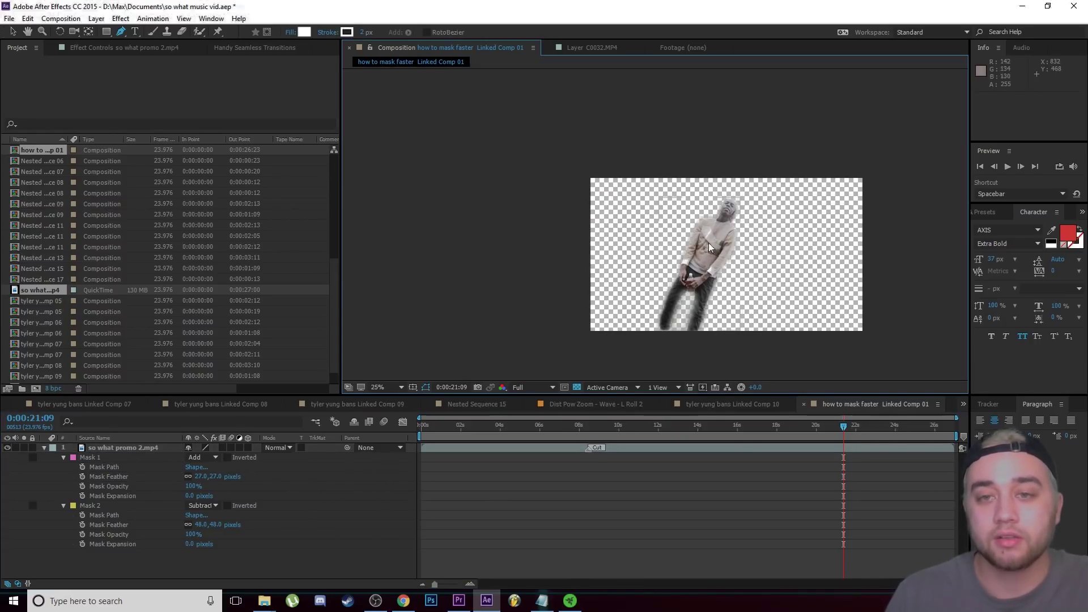
{"action": "scroll", "coordinate": [709, 243], "scroll_direction": "up", "scroll_amount": 2}
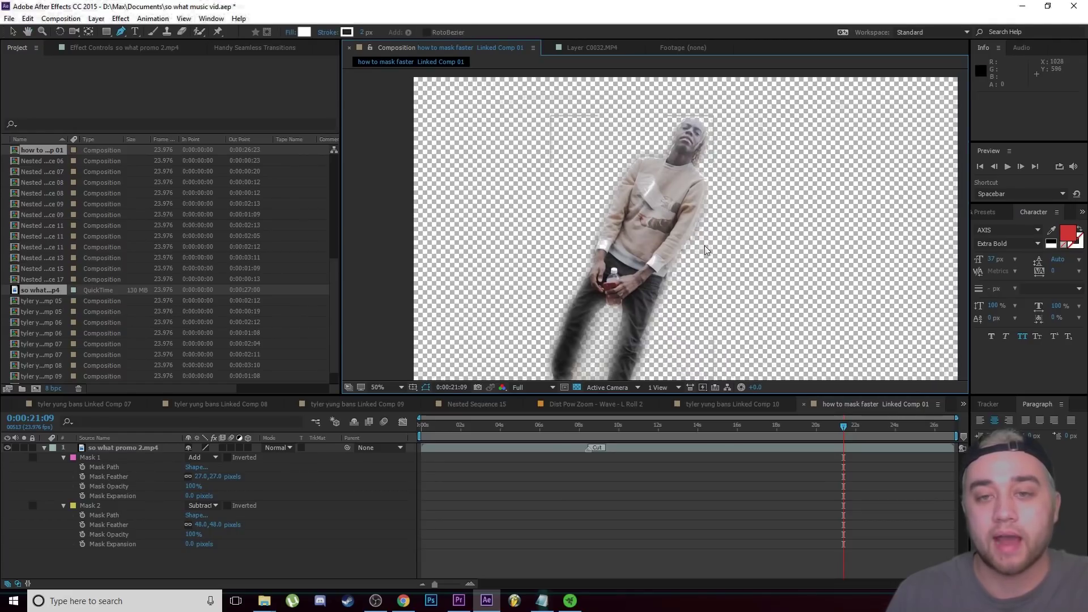
{"action": "scroll", "coordinate": [707, 250], "scroll_direction": "down", "scroll_amount": 2}
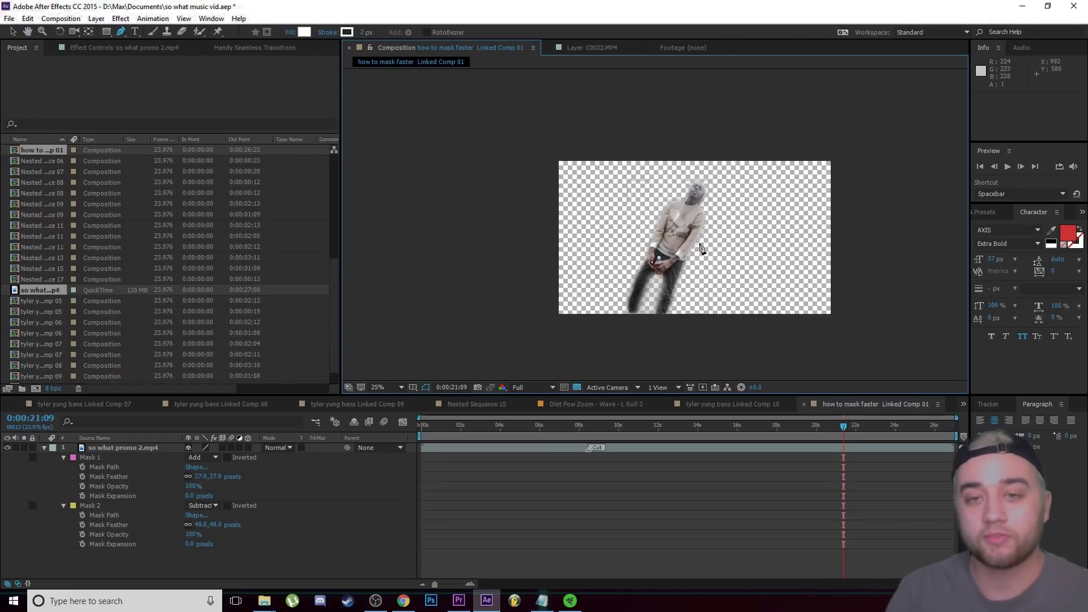